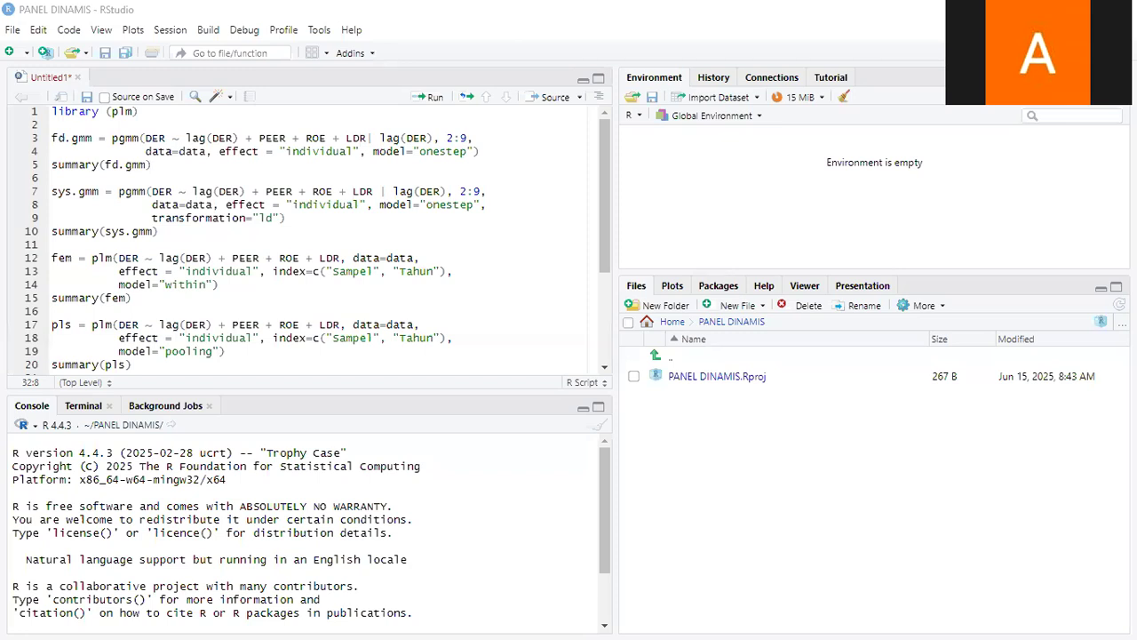
# Choose the Excel file "data demo panel dinamis" from the Downloads folder as the dataset to import
pyautogui.click(14, 34)
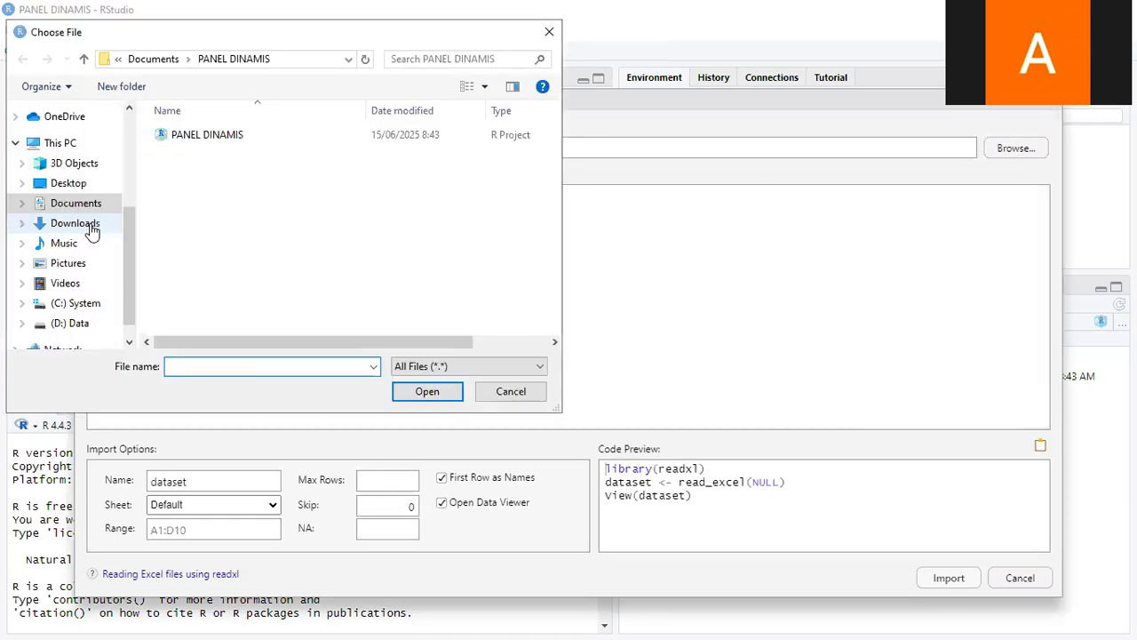
pyautogui.click(91, 230)
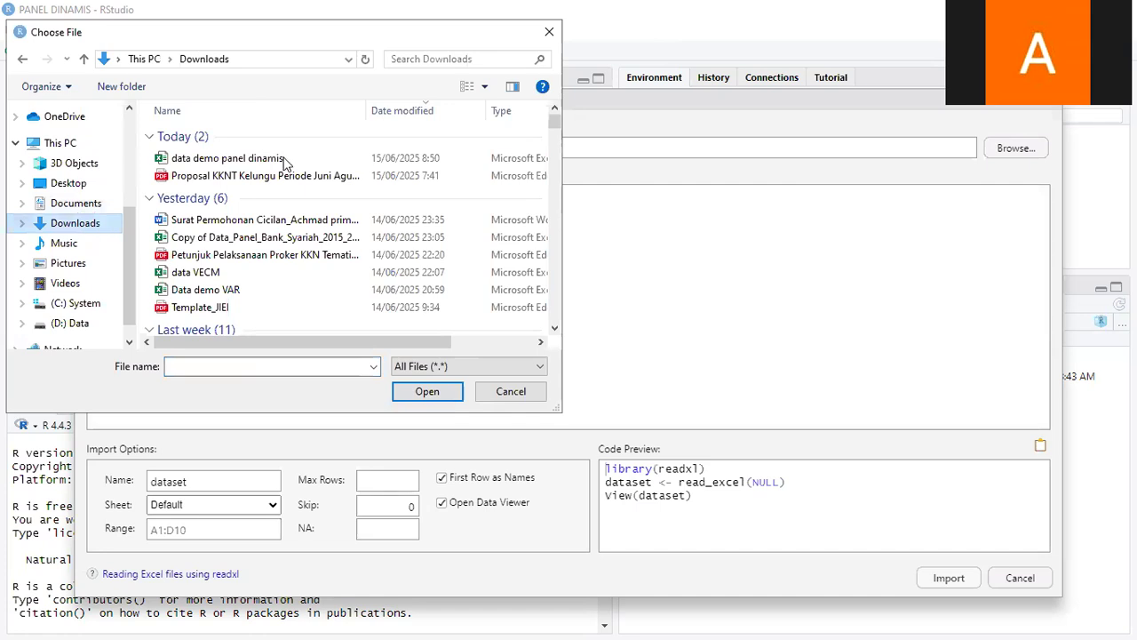
pyautogui.click(240, 158)
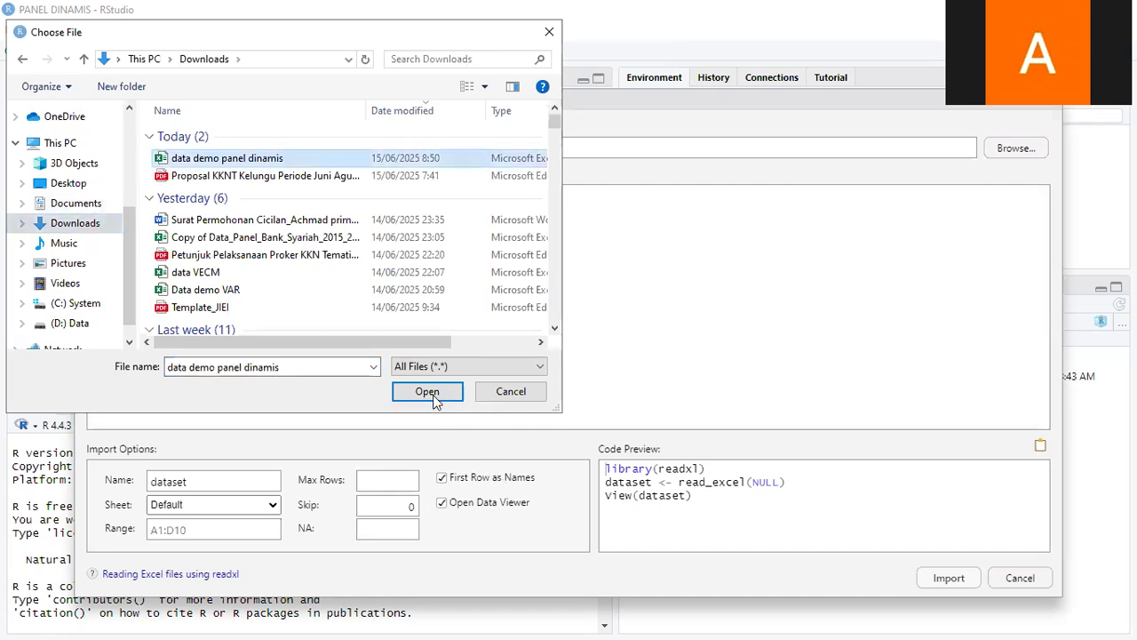
pyautogui.click(428, 392)
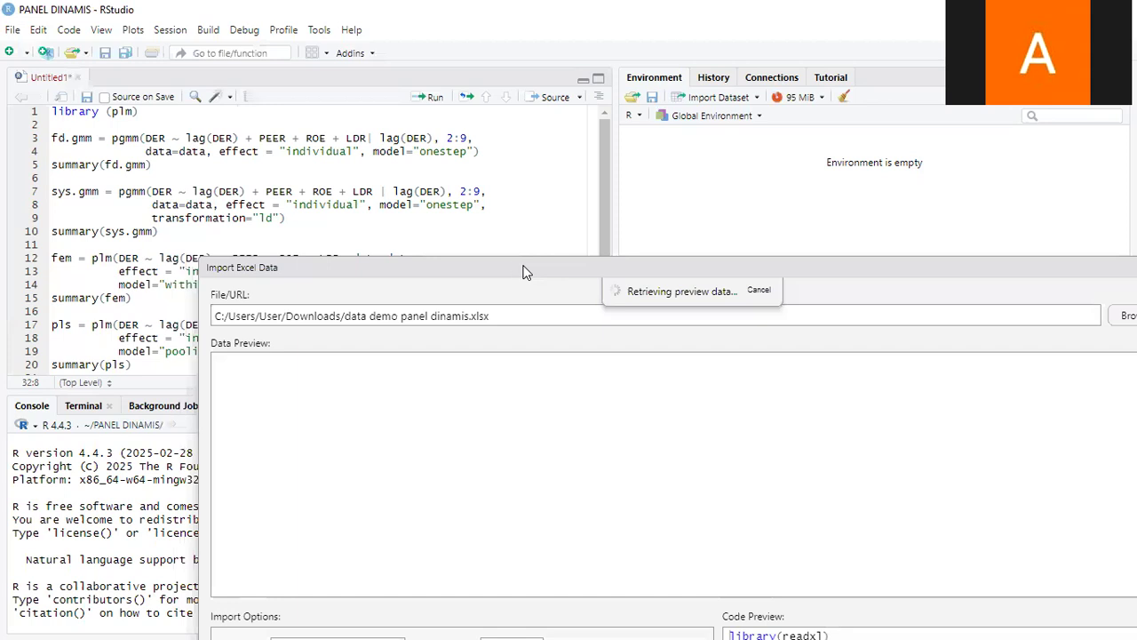
pyautogui.moveTo(524, 271); pyautogui.dragTo(472, 127)
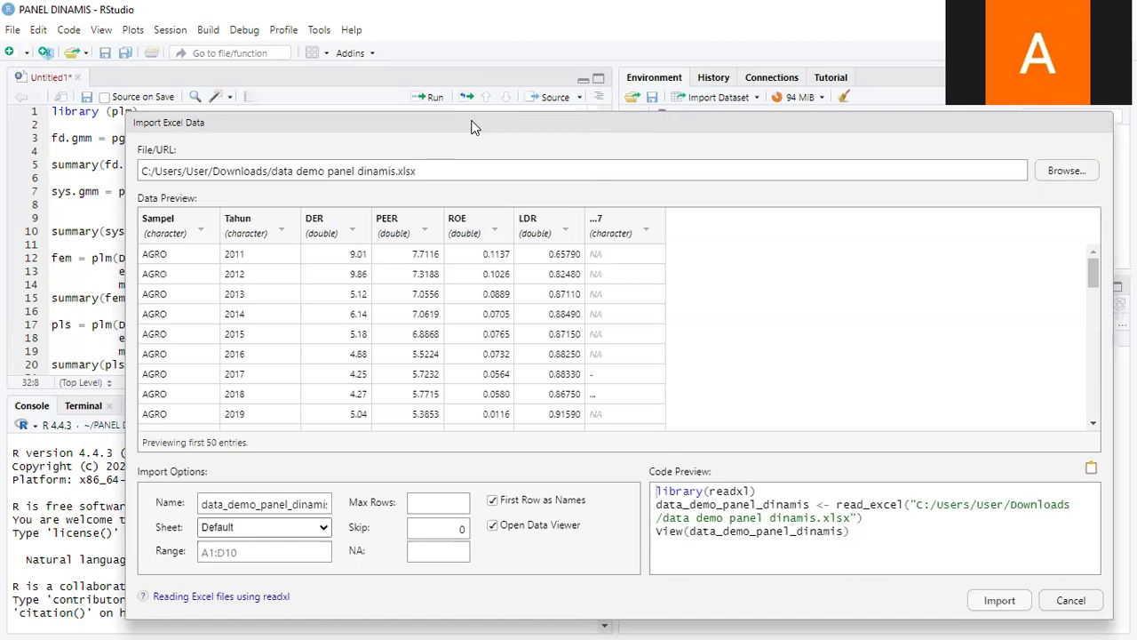
# Name the dataset data and import it with the first row as names and the data viewer enabled
pyautogui.doubleClick(286, 504)
pyautogui.write('da')
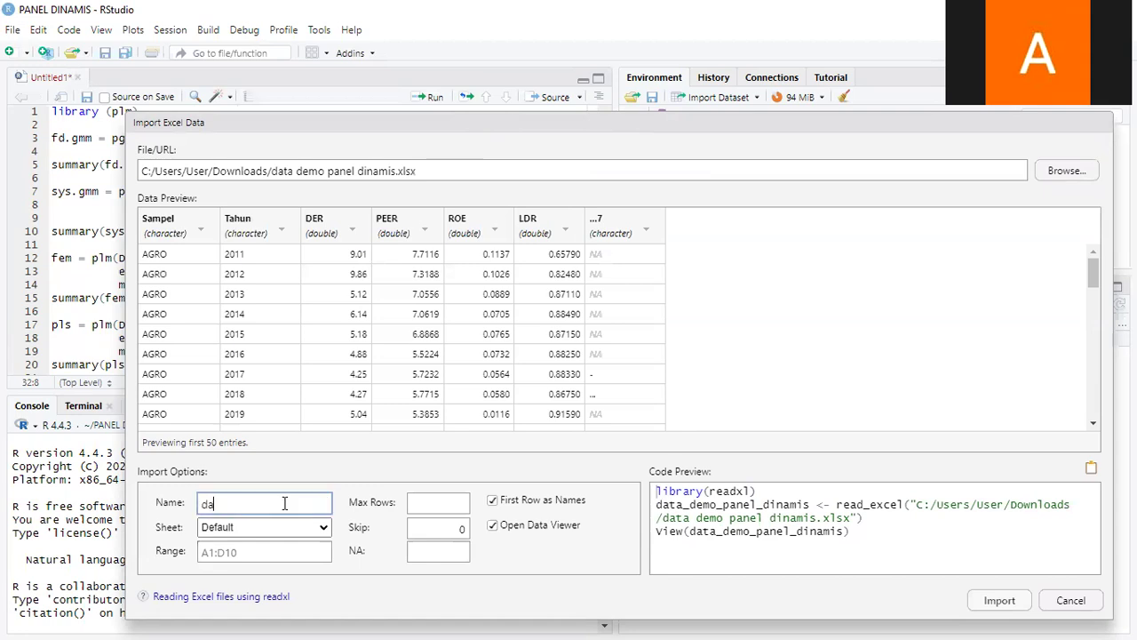
pyautogui.write('ta')
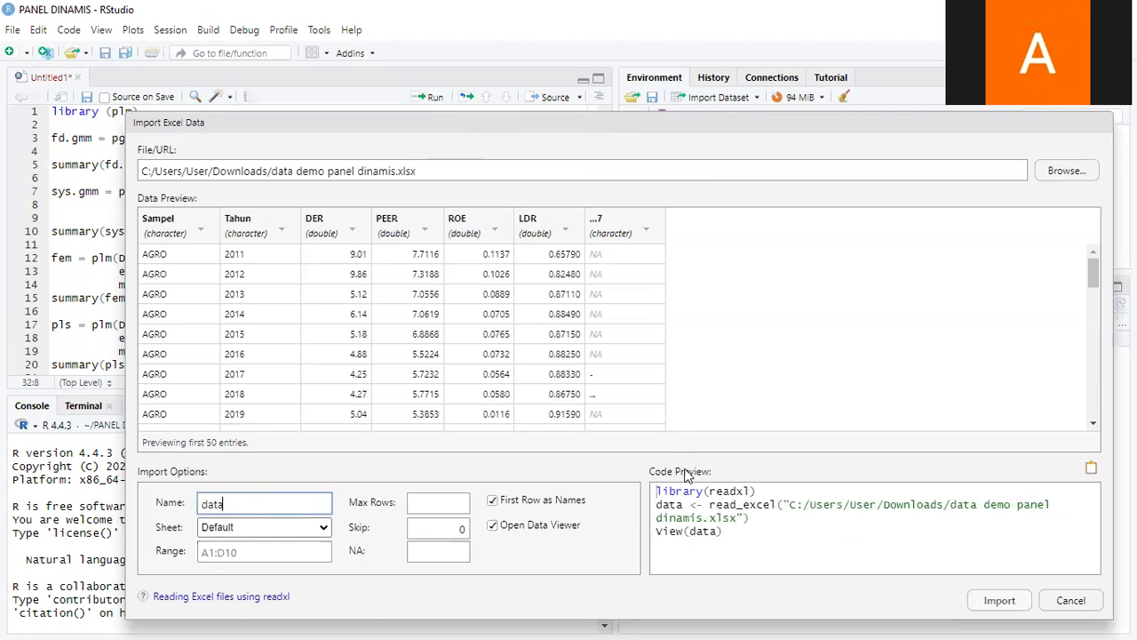
pyautogui.click(708, 491)
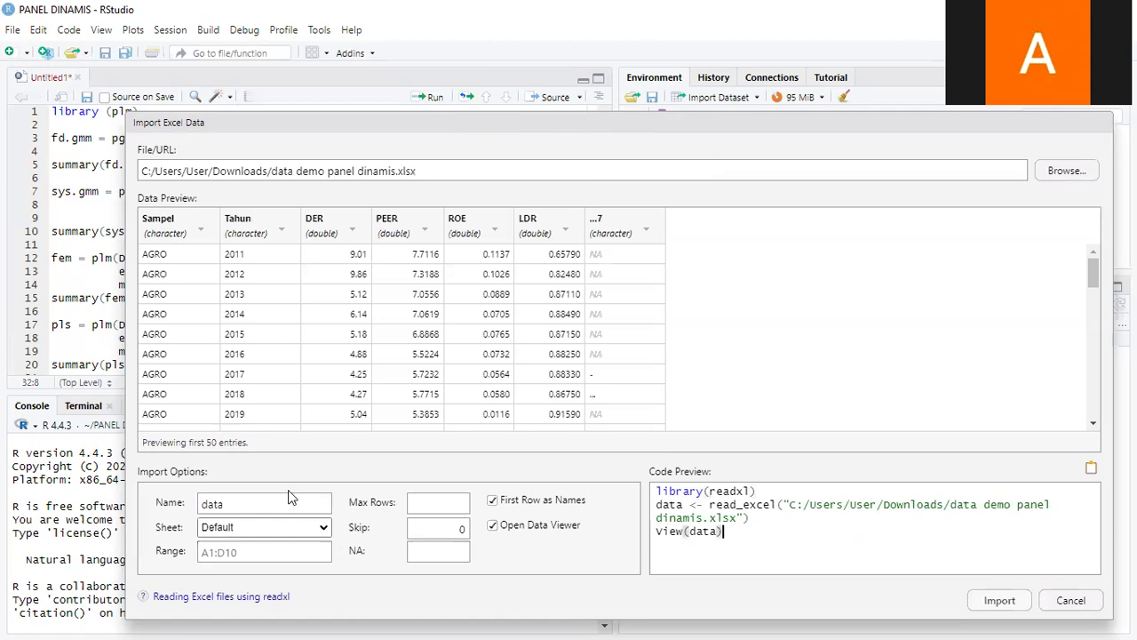
pyautogui.click(721, 530)
pyautogui.click(243, 502)
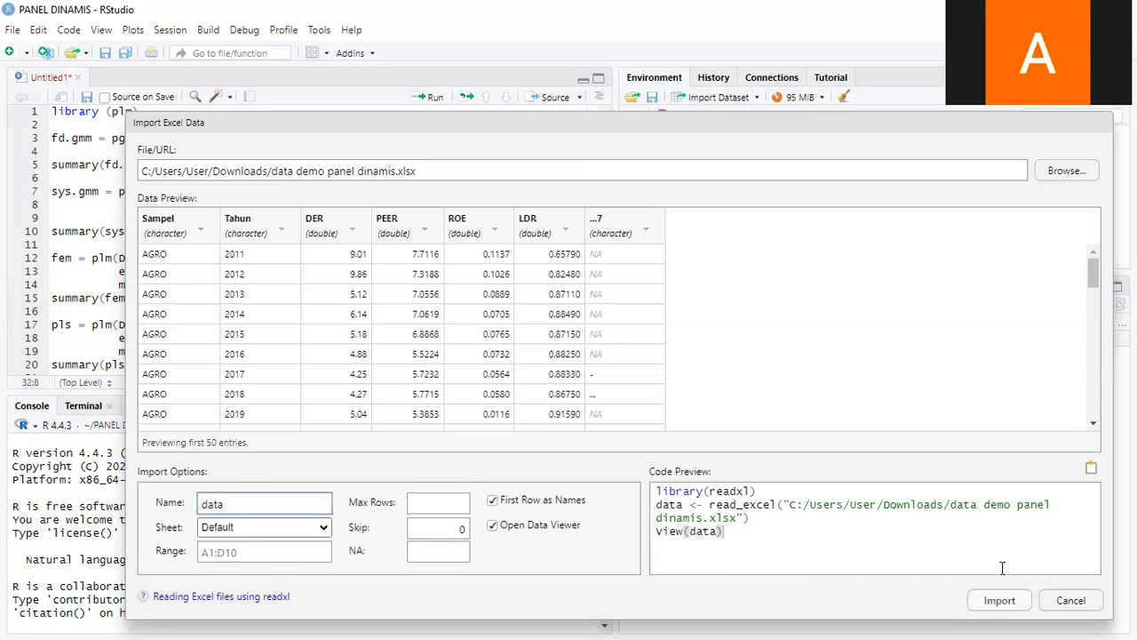
pyautogui.click(1013, 603)
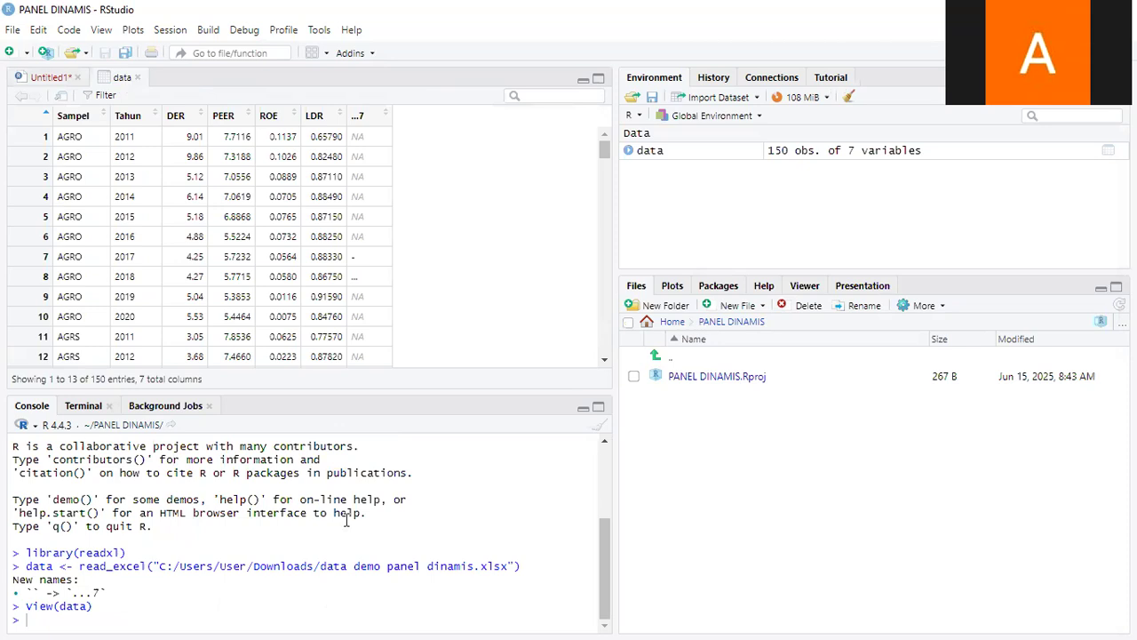
# Return to the Untitled1 script and run its first line to load the plm library
pyautogui.click(53, 78)
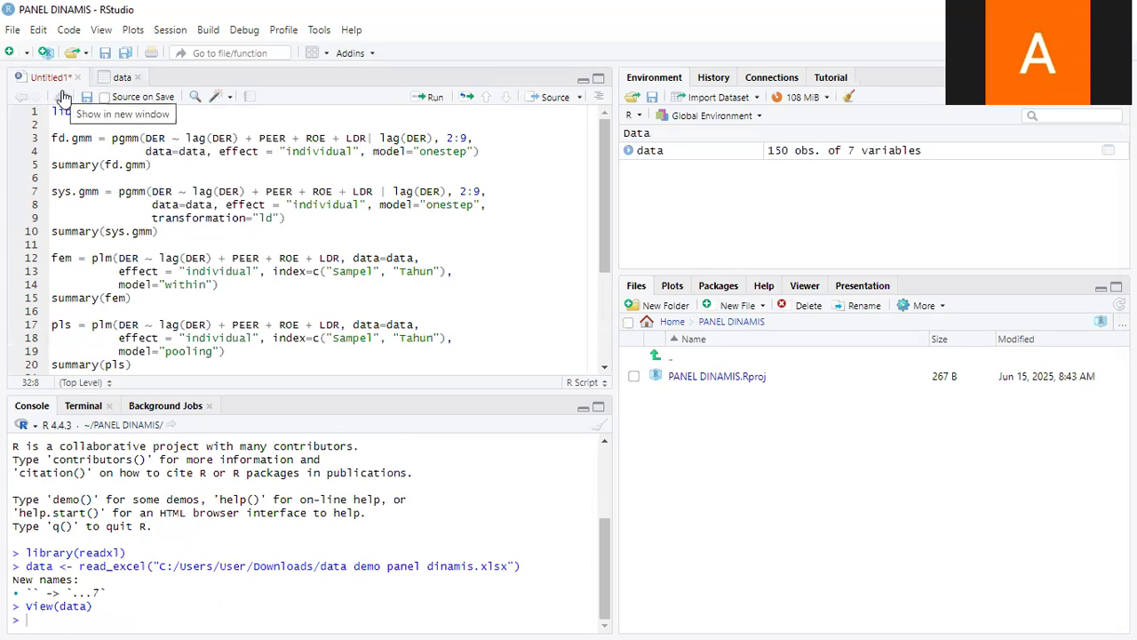
pyautogui.moveTo(158, 118); pyautogui.dragTo(53, 114)
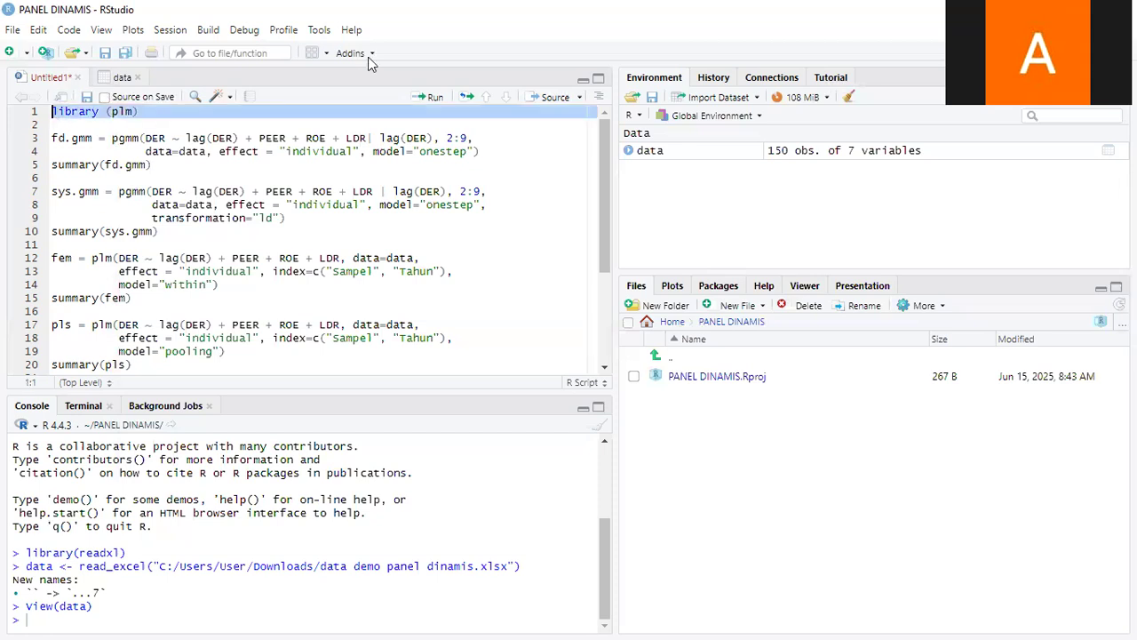
pyautogui.click(432, 97)
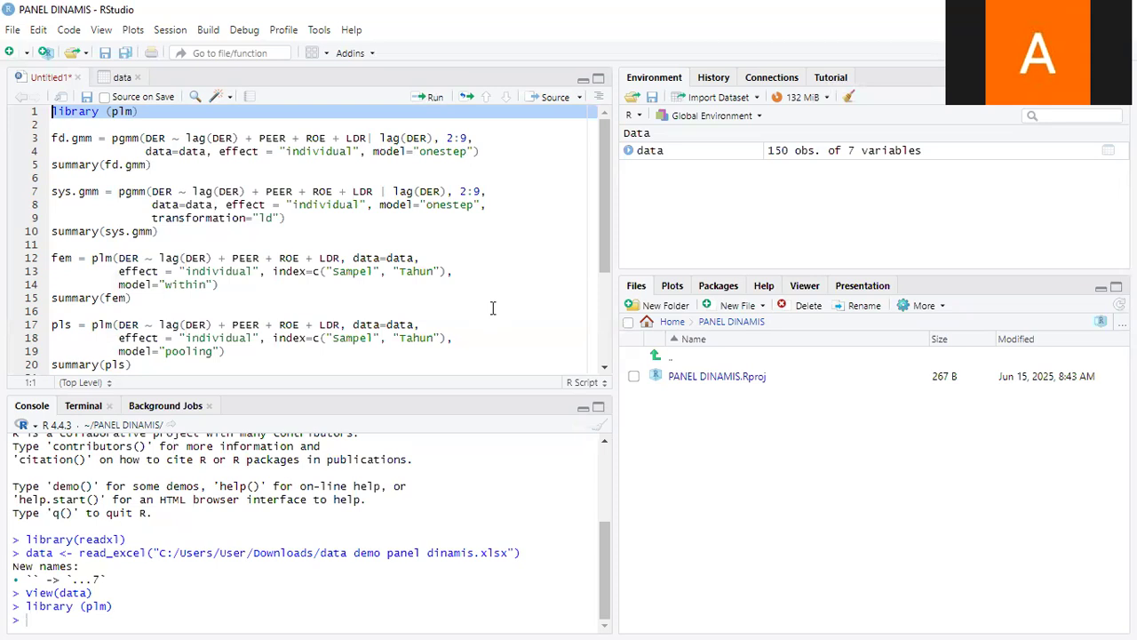
# Run script lines 3 to 5 to estimate the one-step fd.gmm model and print its summary
pyautogui.scroll(-1, 349, 311)
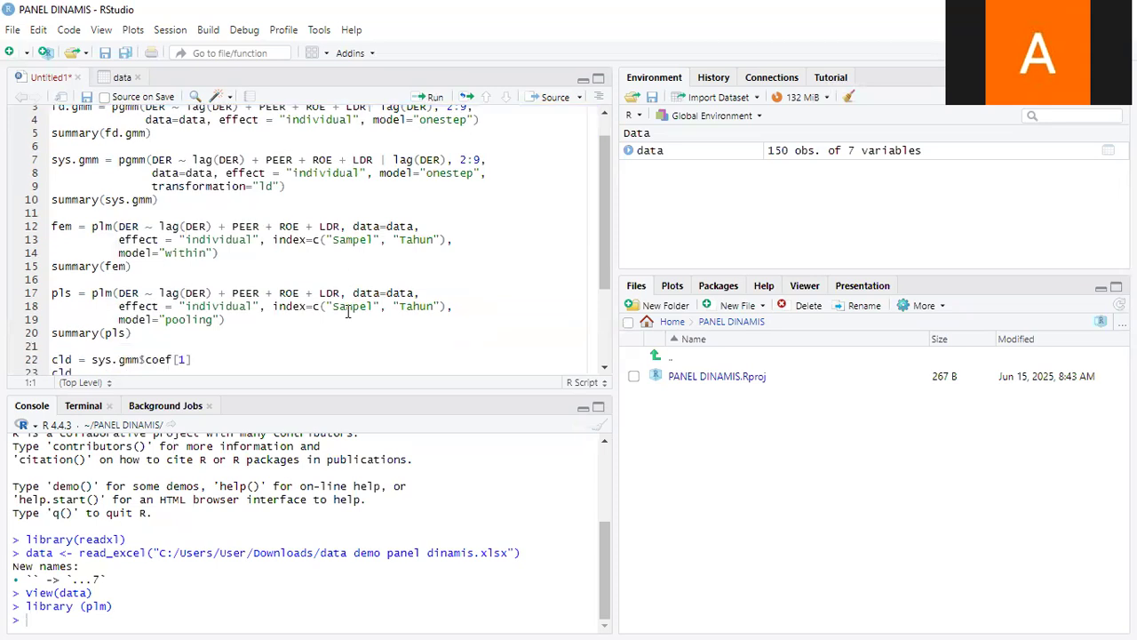
pyautogui.scroll(1, 338, 236)
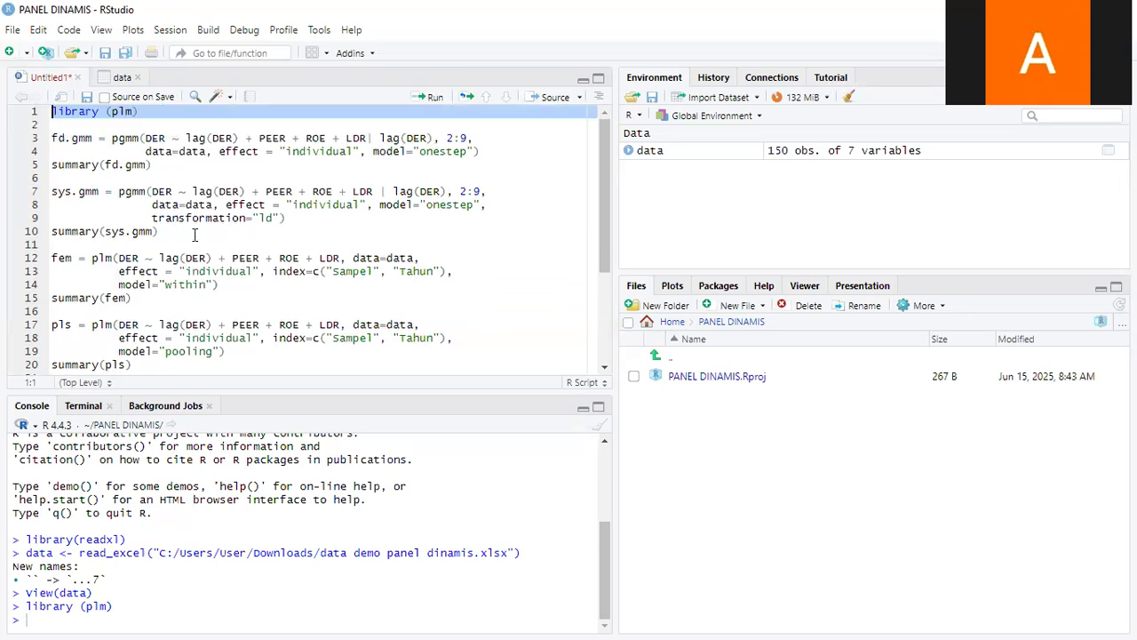
pyautogui.click(155, 167)
pyautogui.keyDown('shift'); pyautogui.click(52, 138); pyautogui.keyUp('shift')
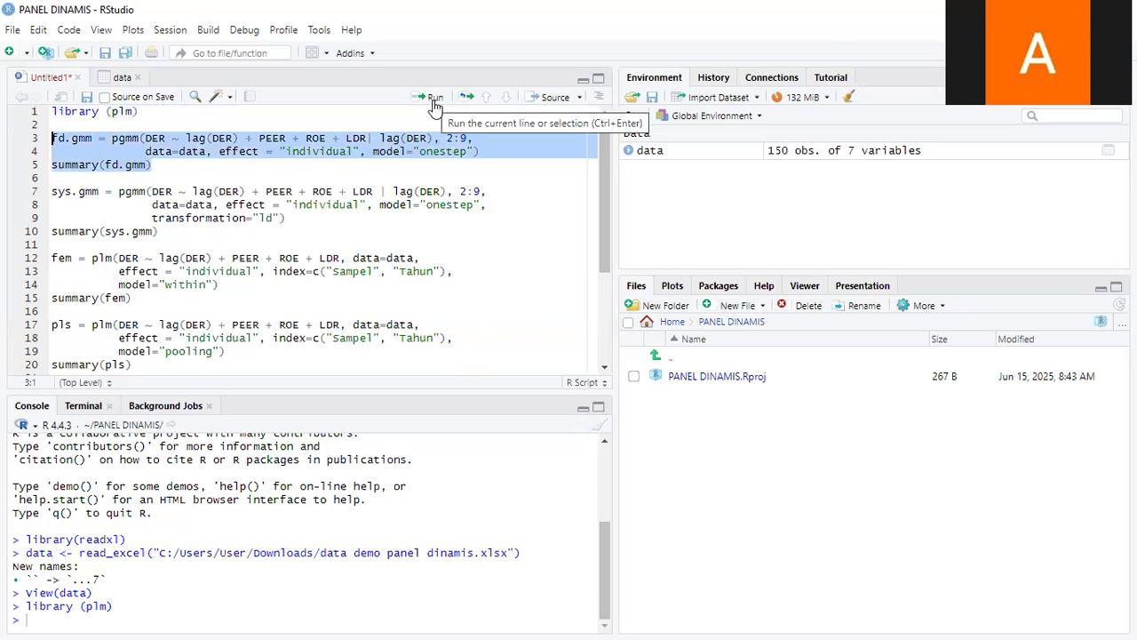
pyautogui.hotkey('ctrl', 'Return')
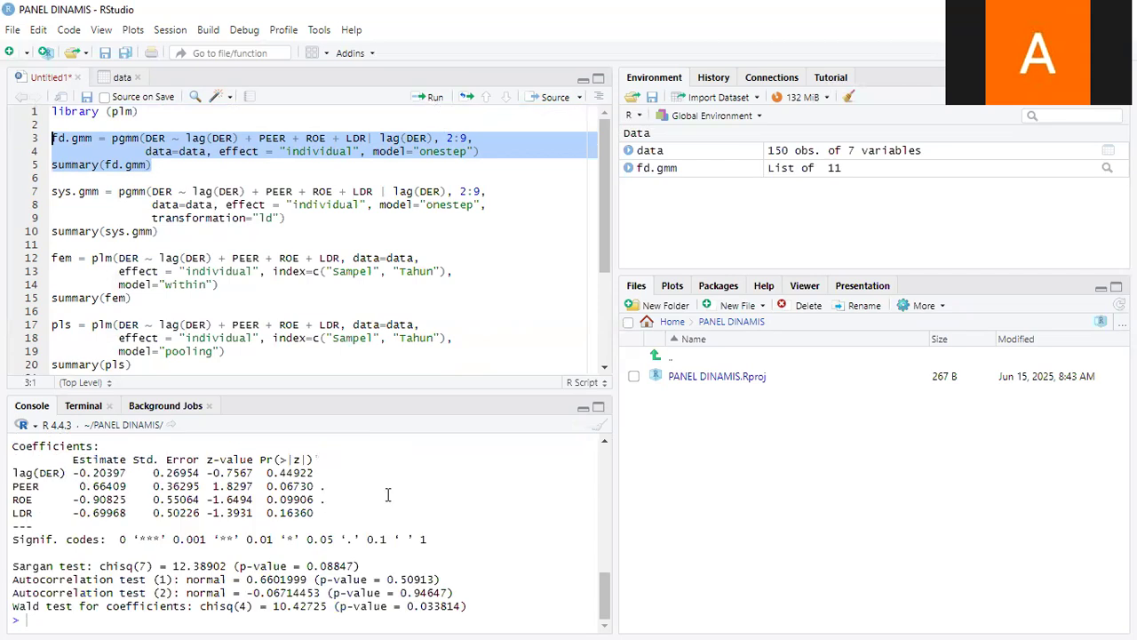
# Examine the fd.gmm summary, including the panel dimensions, coefficients, Sargan test and autocorrelation tests
pyautogui.scroll(2, 388, 495)
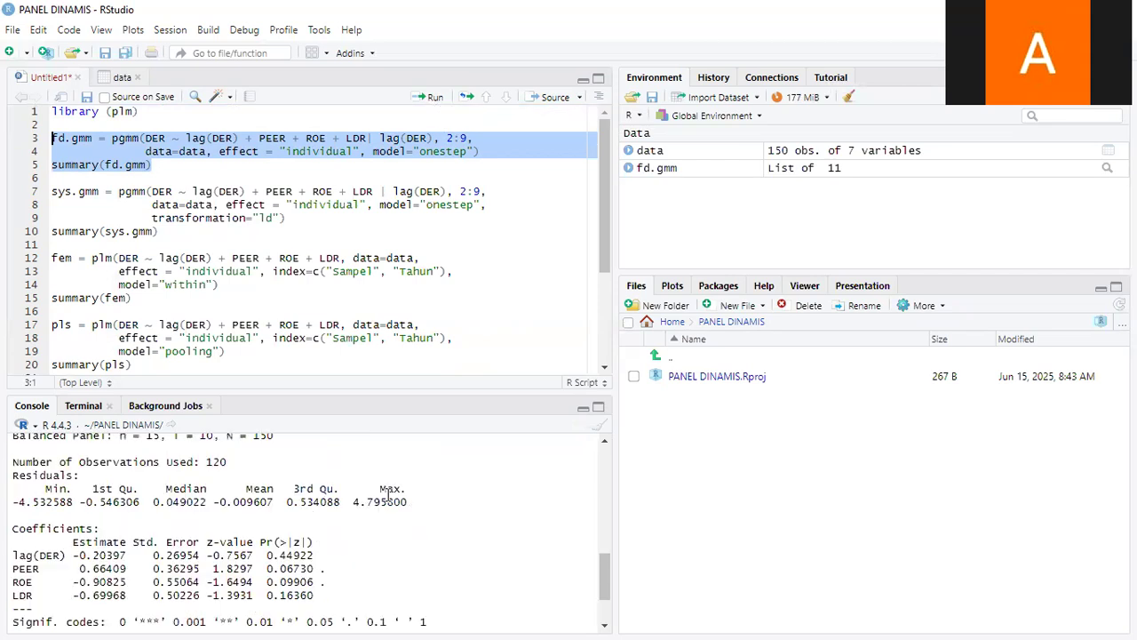
pyautogui.scroll(2, 388, 494)
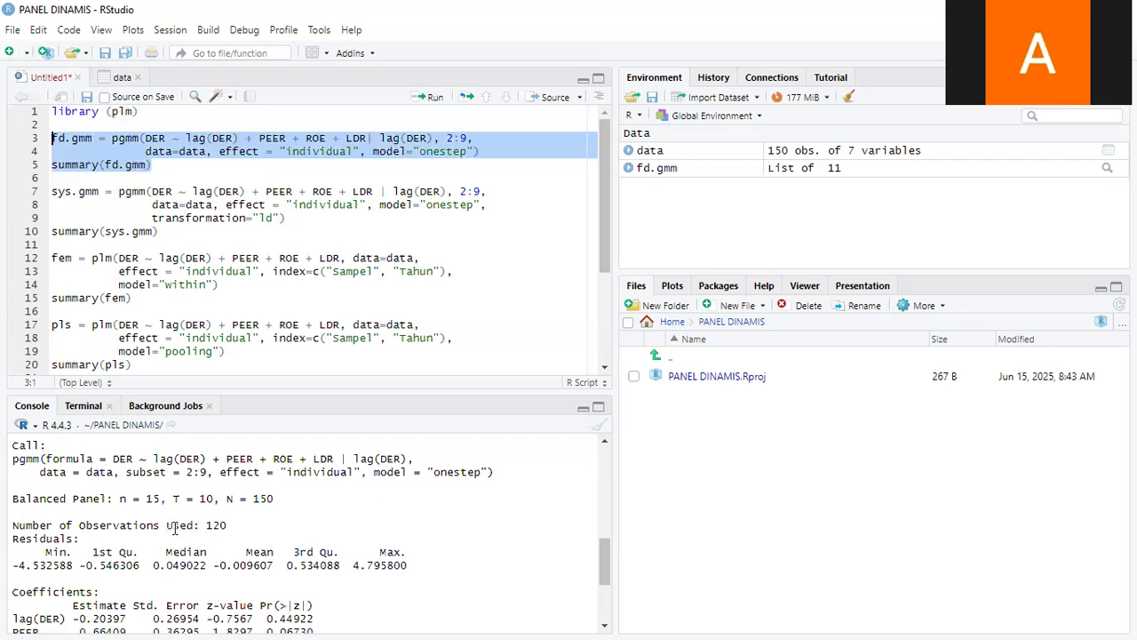
pyautogui.scroll(-3, 133, 535)
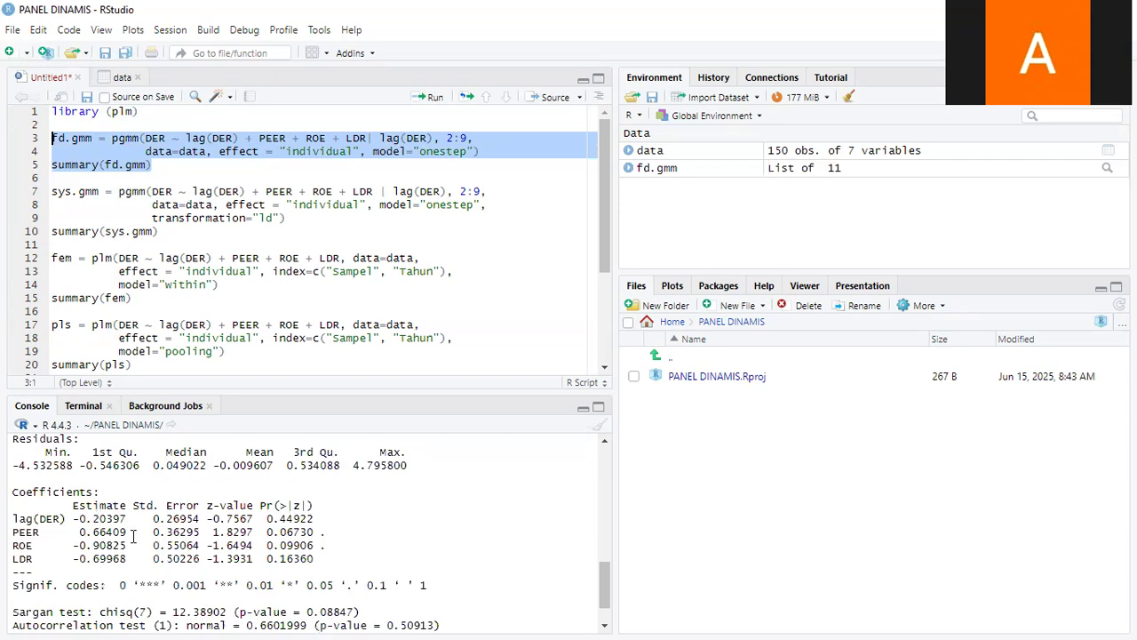
pyautogui.scroll(-1, 134, 535)
pyautogui.scroll(-1, 133, 535)
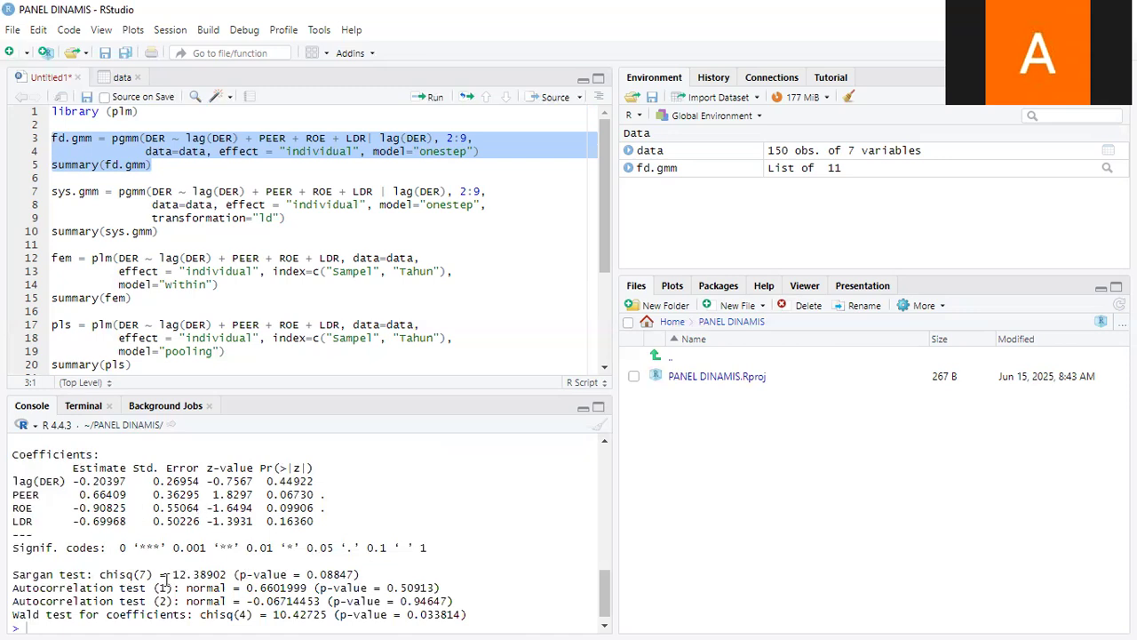
pyautogui.moveTo(166, 575); pyautogui.dragTo(227, 575)
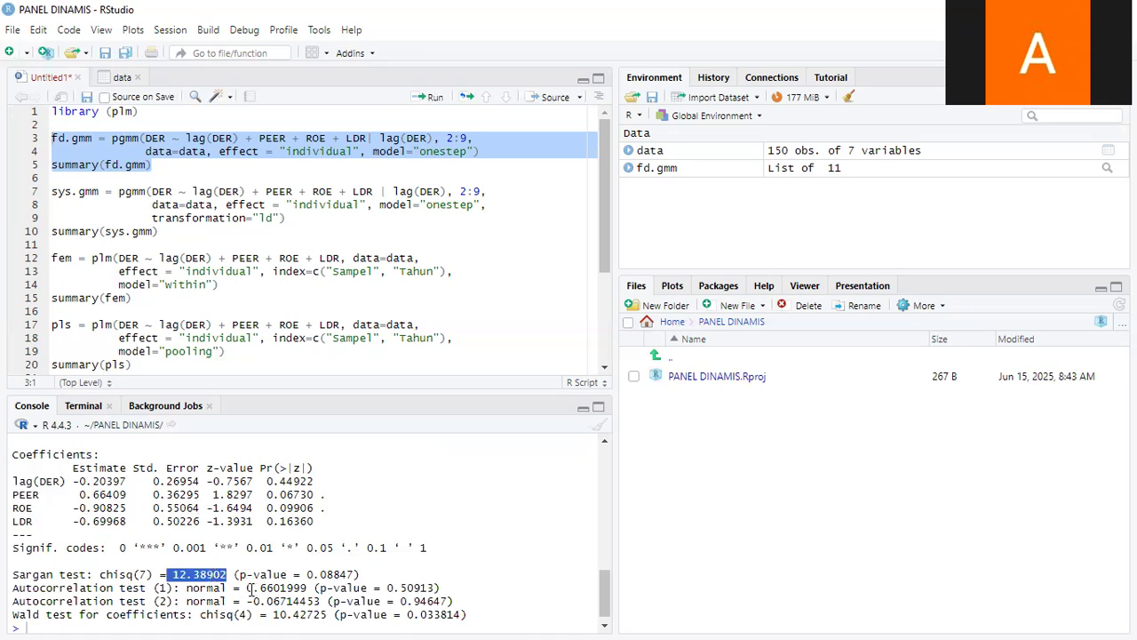
pyautogui.click(332, 602)
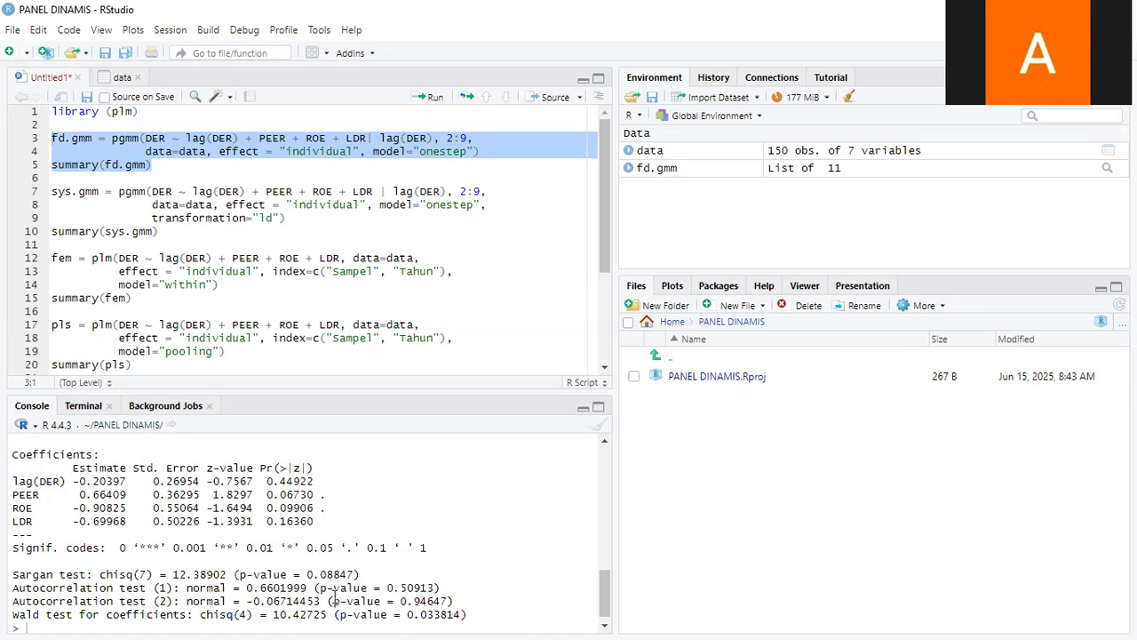
pyautogui.moveTo(332, 601); pyautogui.dragTo(251, 577)
pyautogui.click(249, 579)
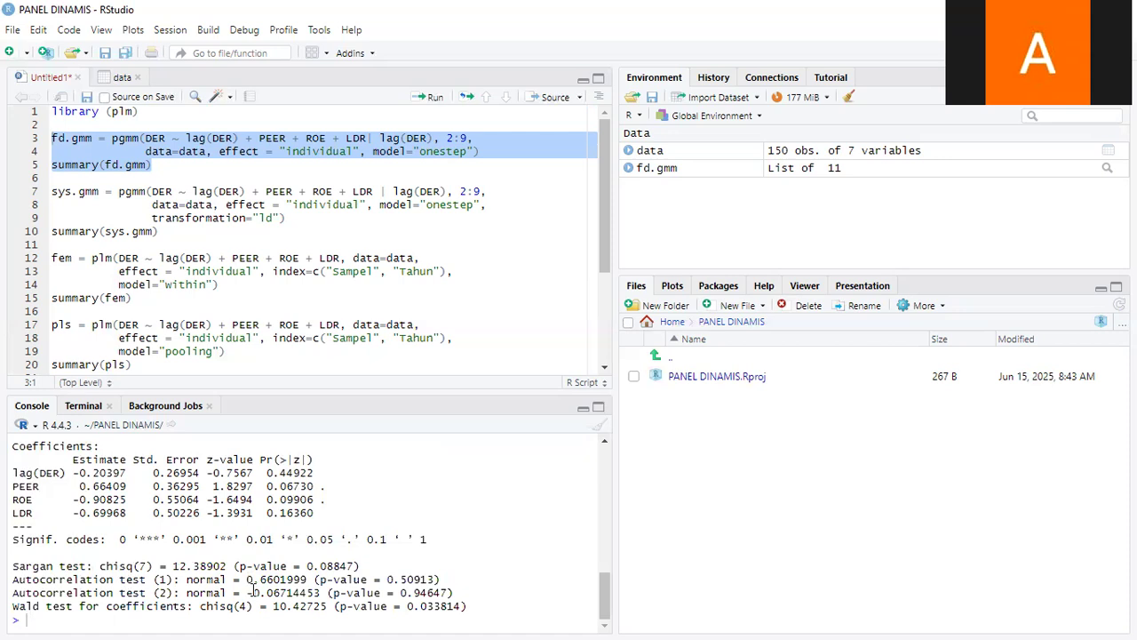
pyautogui.moveTo(253, 590); pyautogui.dragTo(310, 593)
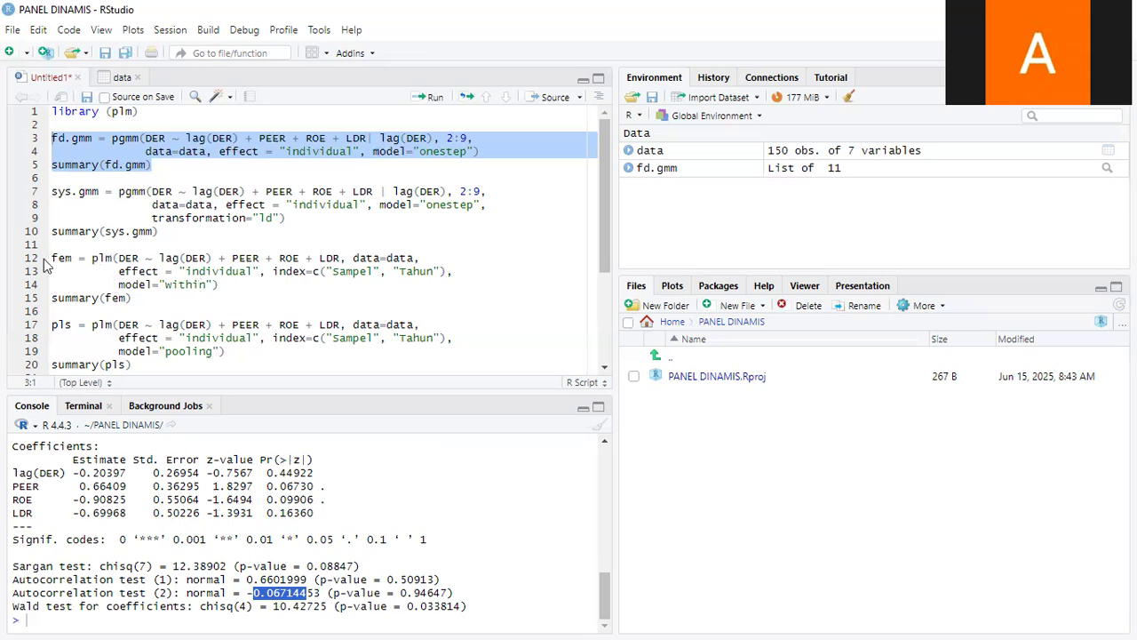
# Run script lines 7 to 10 to estimate sys.gmm with the "ld" transformation, and review its coefficients and Sargan test
pyautogui.moveTo(132, 299); pyautogui.dragTo(44, 259)
pyautogui.moveTo(161, 231); pyautogui.dragTo(56, 195)
pyautogui.click(54, 191)
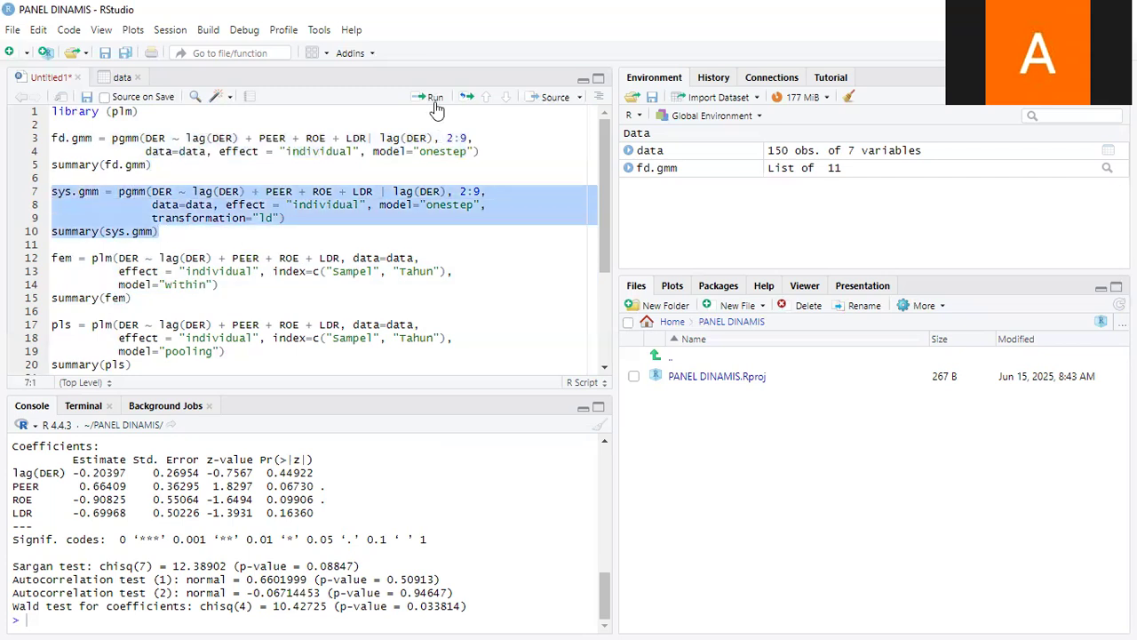
pyautogui.click(434, 99)
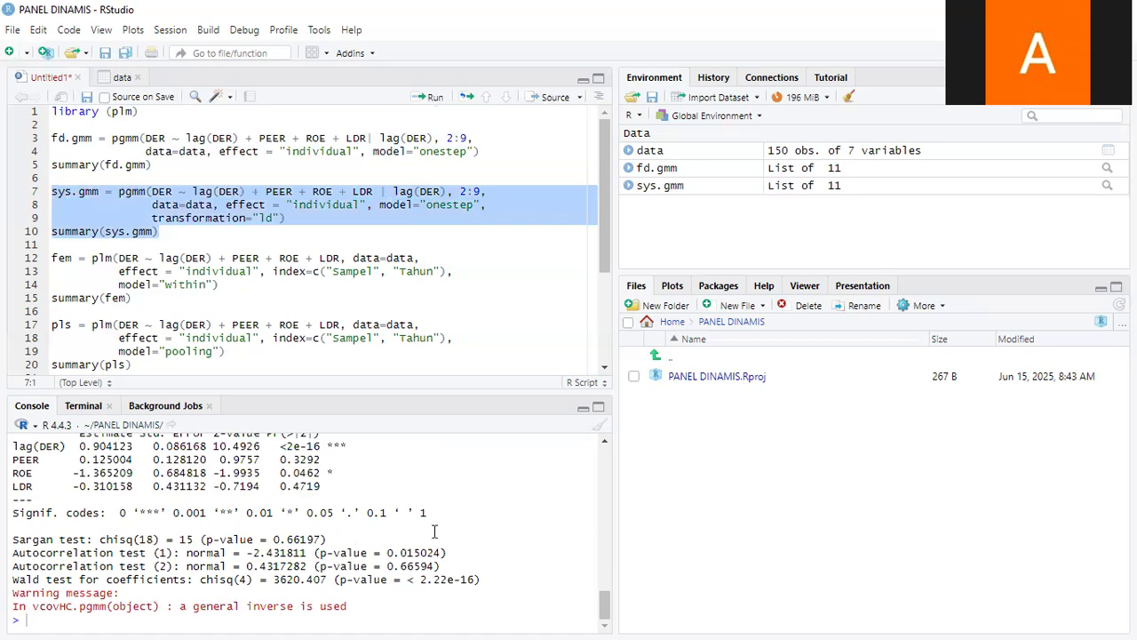
pyautogui.scroll(2, 435, 531)
pyautogui.scroll(2, 144, 524)
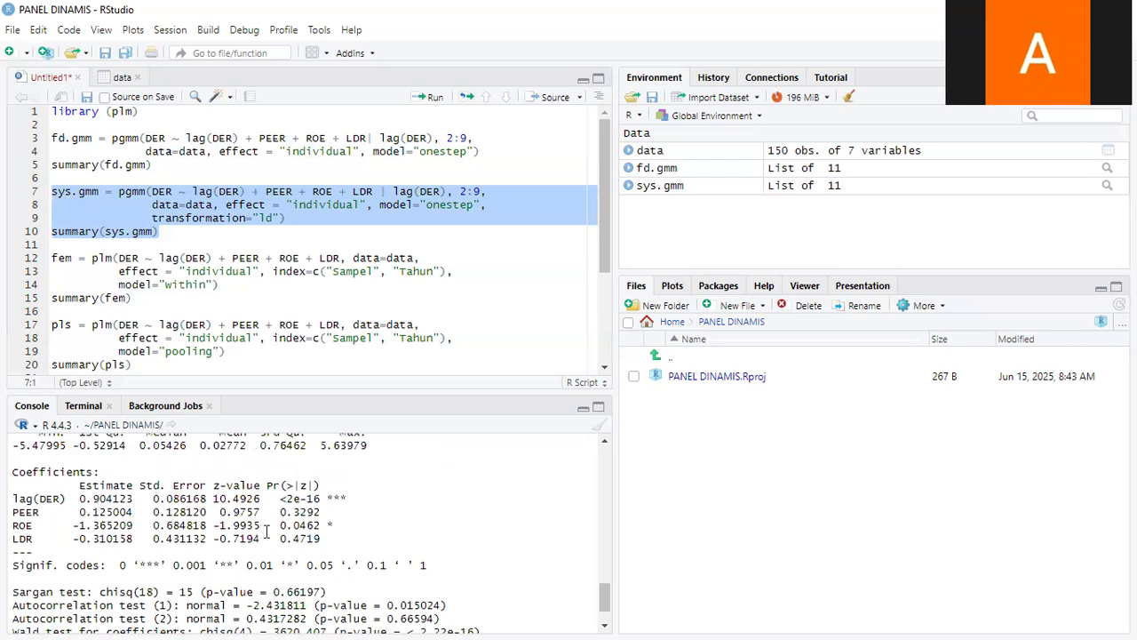
pyautogui.scroll(-2, 165, 551)
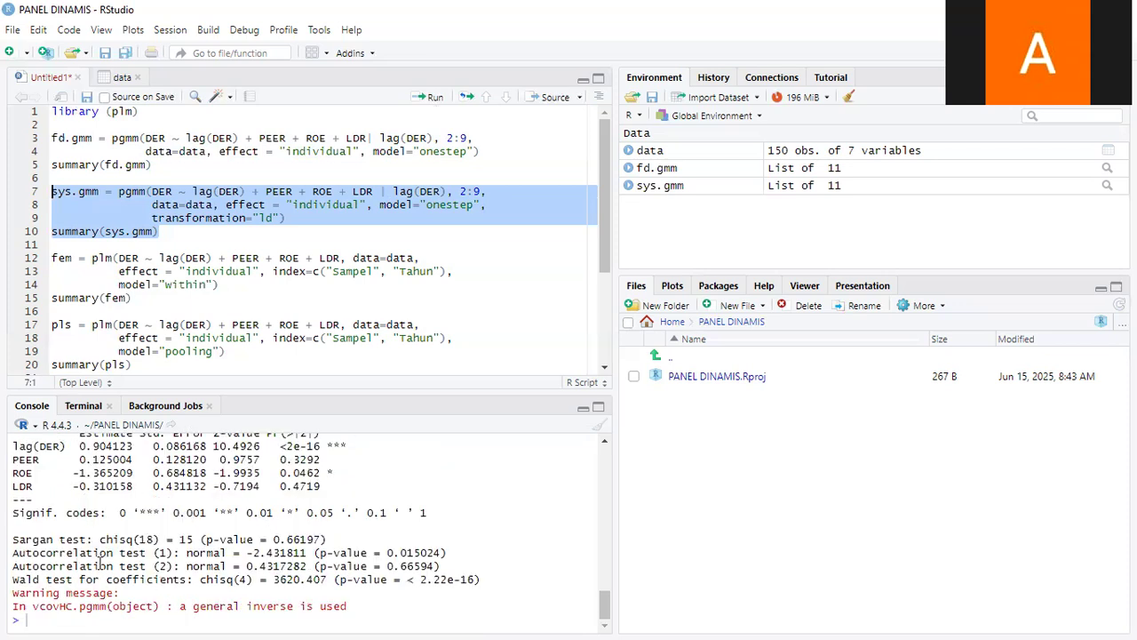
pyautogui.doubleClick(188, 537)
pyautogui.click(193, 534)
# Run script lines 12 to 15 to estimate the fixed-effects model fem with model="within", and review its summary output
pyautogui.scroll(-1, 265, 284)
pyautogui.scroll(-1, 142, 261)
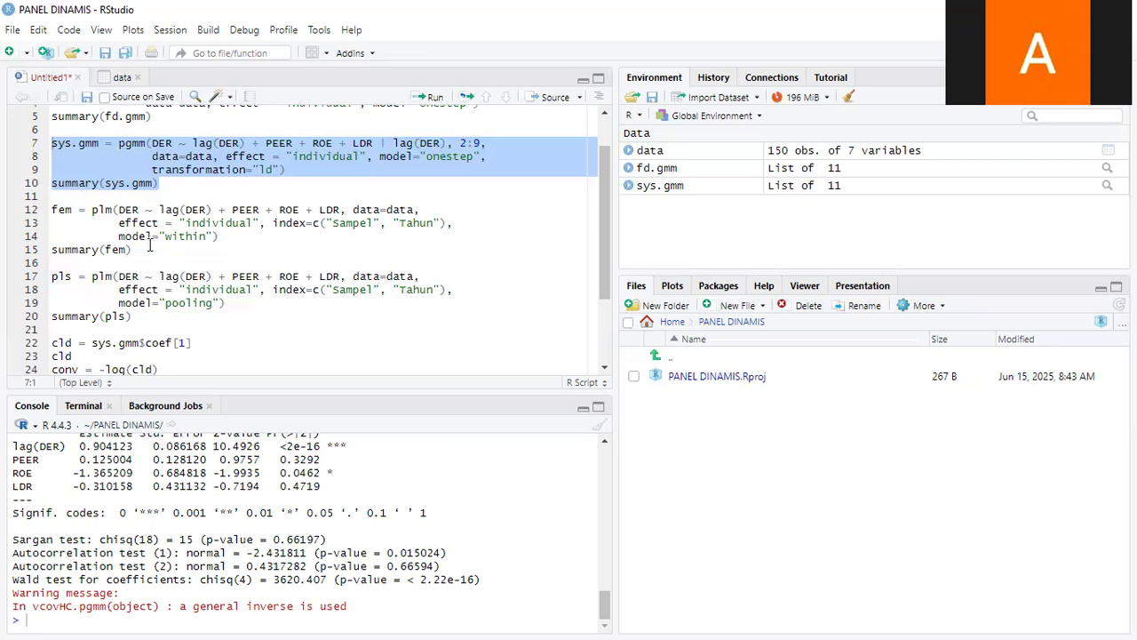
pyautogui.moveTo(133, 250); pyautogui.dragTo(53, 210)
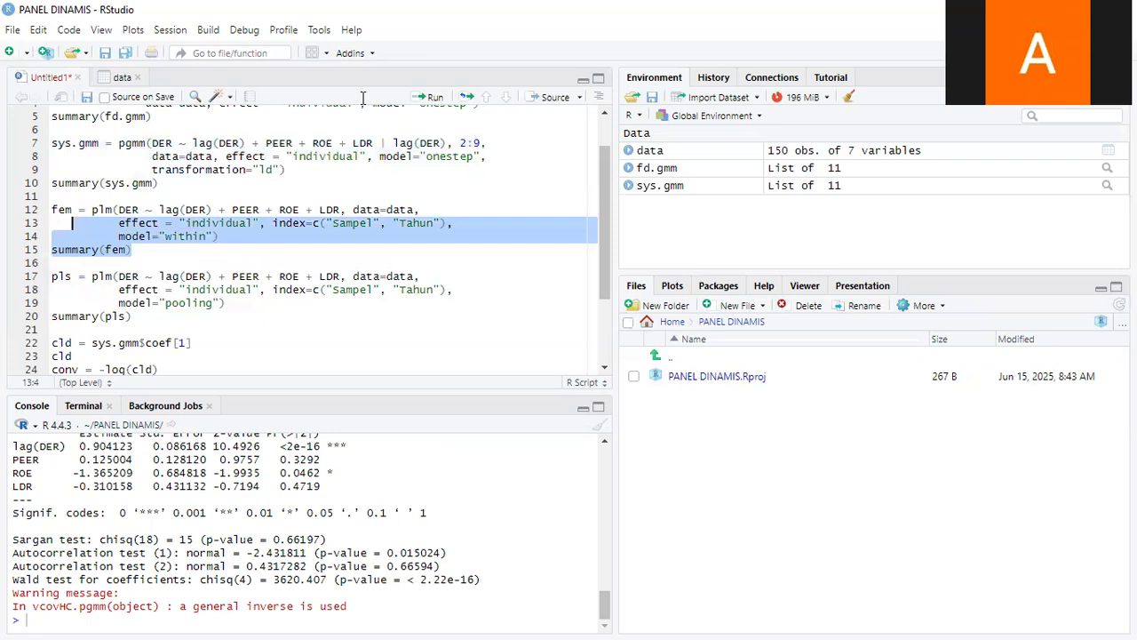
pyautogui.click(430, 98)
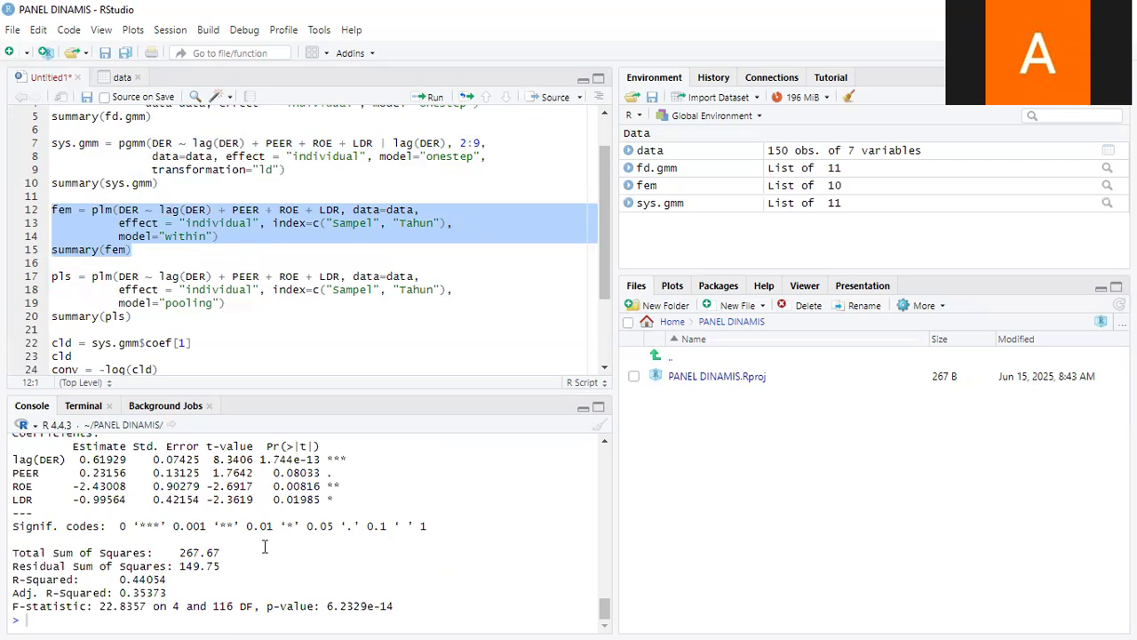
pyautogui.scroll(1, 138, 502)
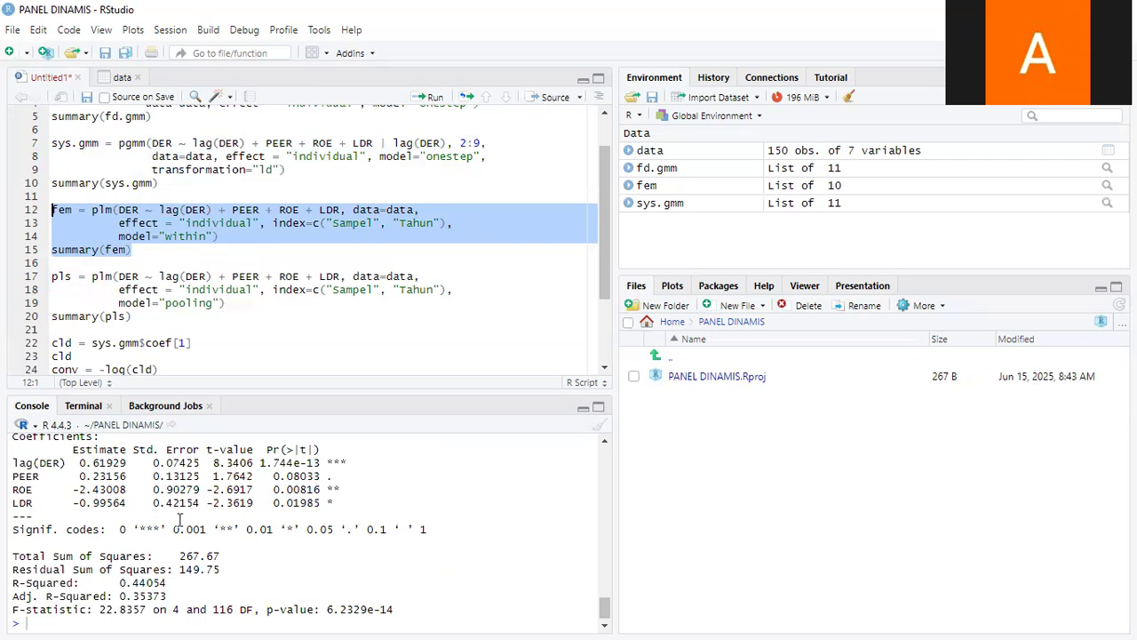
pyautogui.scroll(2, 179, 519)
pyautogui.scroll(1, 180, 518)
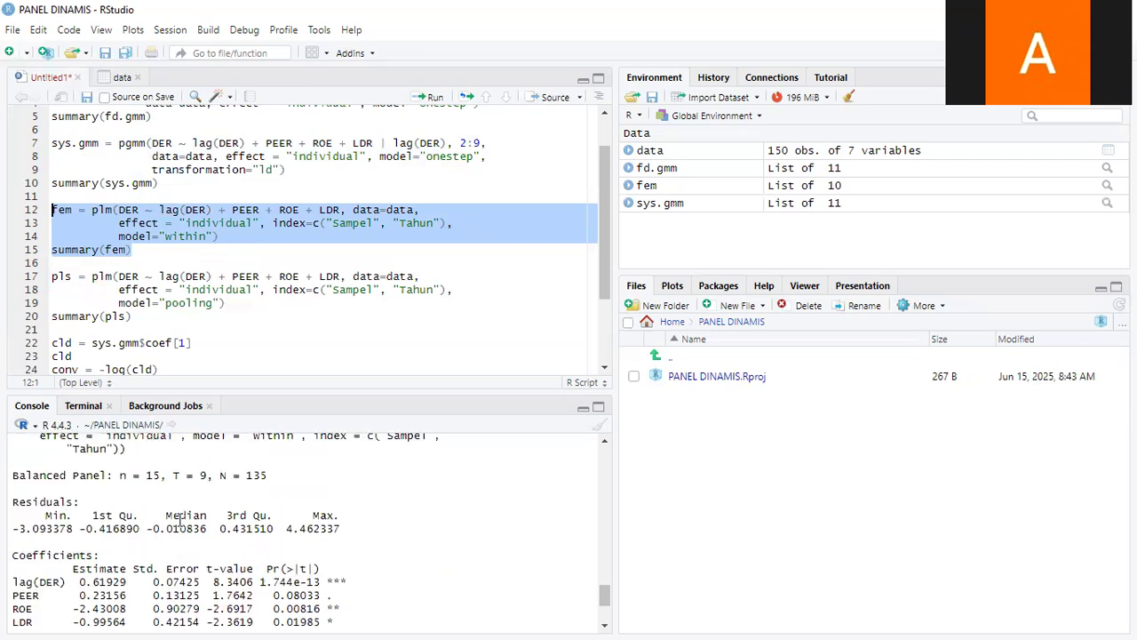
pyautogui.scroll(1, 179, 522)
pyautogui.scroll(-4, 179, 522)
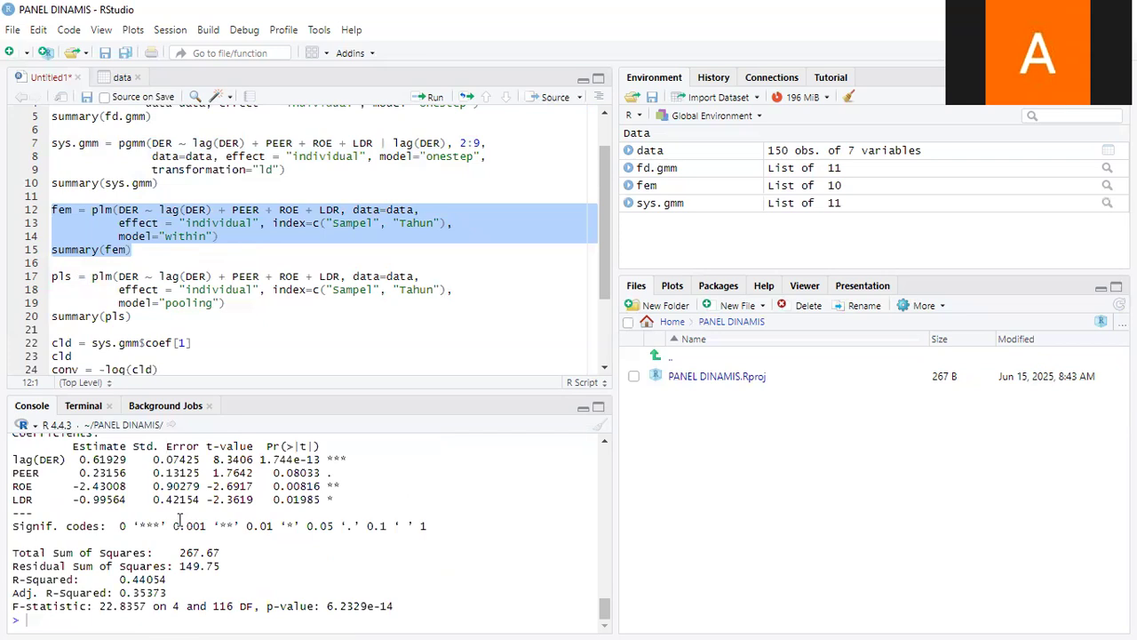
# Compare the lag(DER) coefficients and diagnostic tests in the sys.gmm summary with the fixed-effects fem summary in the console
pyautogui.scroll(4, 180, 519)
pyautogui.scroll(3, 180, 521)
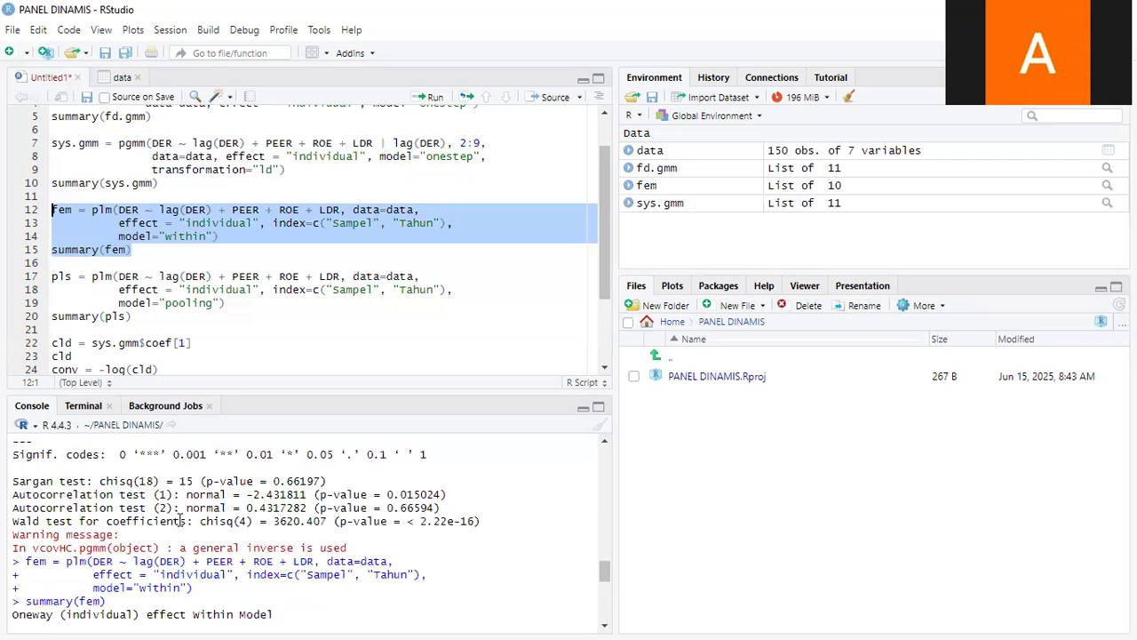
pyautogui.scroll(4, 180, 520)
pyautogui.scroll(-10, 179, 520)
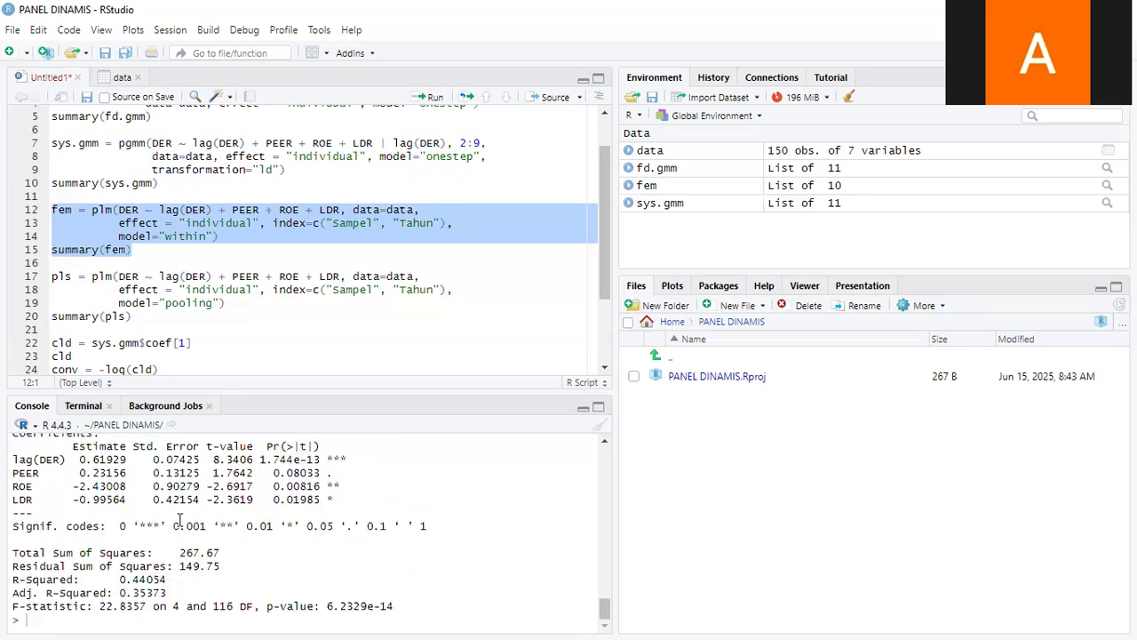
pyautogui.scroll(3, 179, 520)
pyautogui.scroll(3, 180, 520)
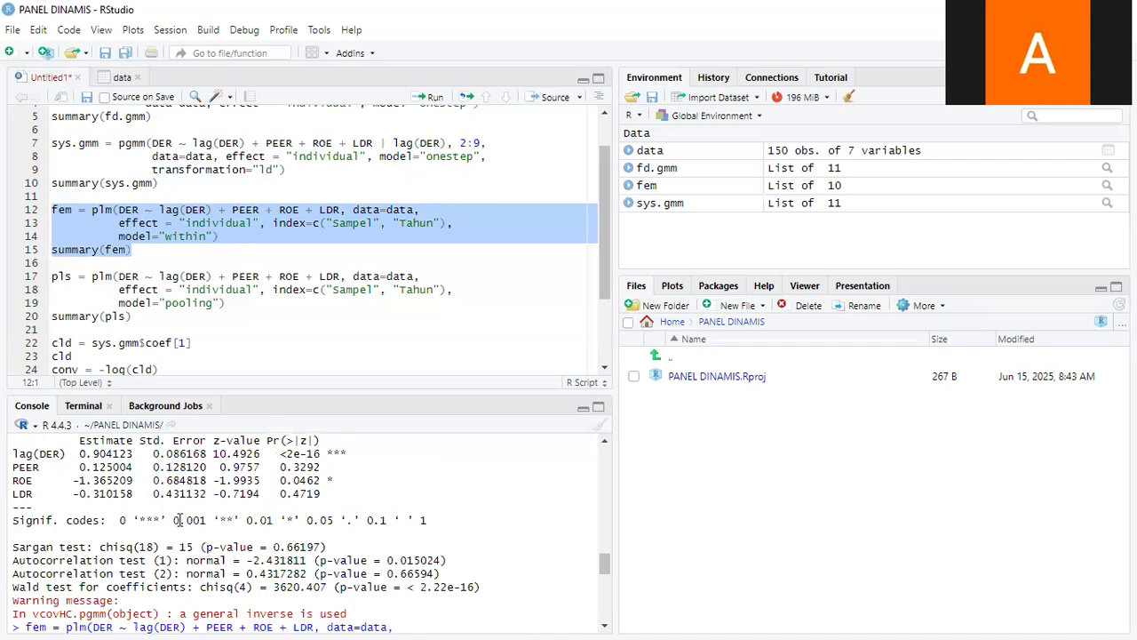
pyautogui.scroll(-6, 177, 520)
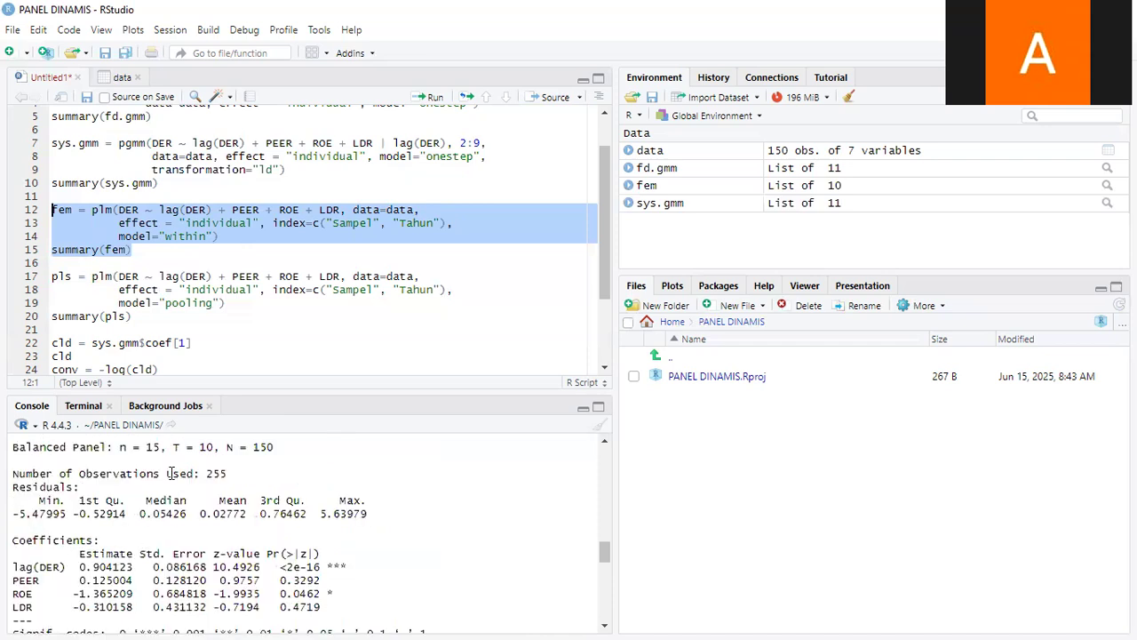
pyautogui.scroll(-5, 173, 473)
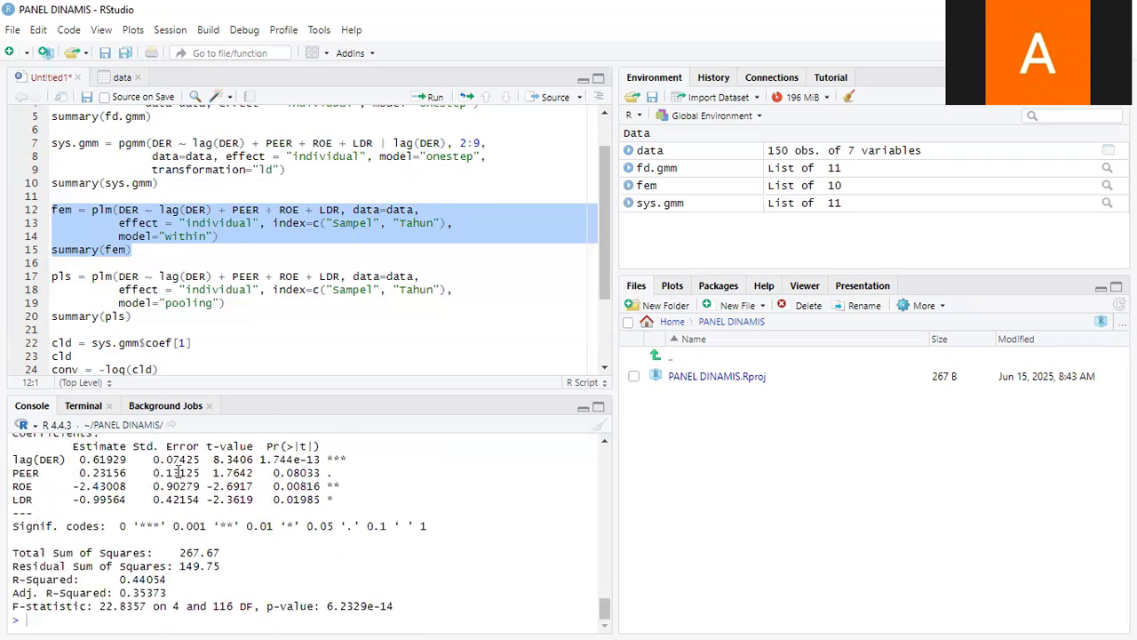
# Run script lines 17 to 20 to estimate the pooled model pls with model="pooling", and review its coefficient table
pyautogui.scroll(-1, 176, 303)
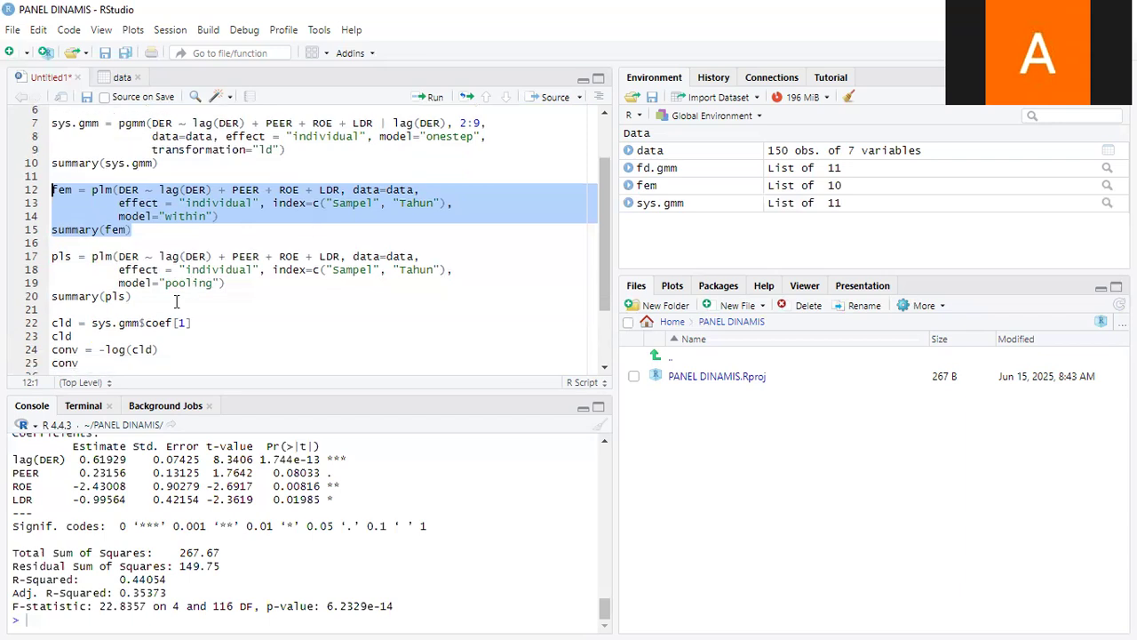
pyautogui.click(176, 302)
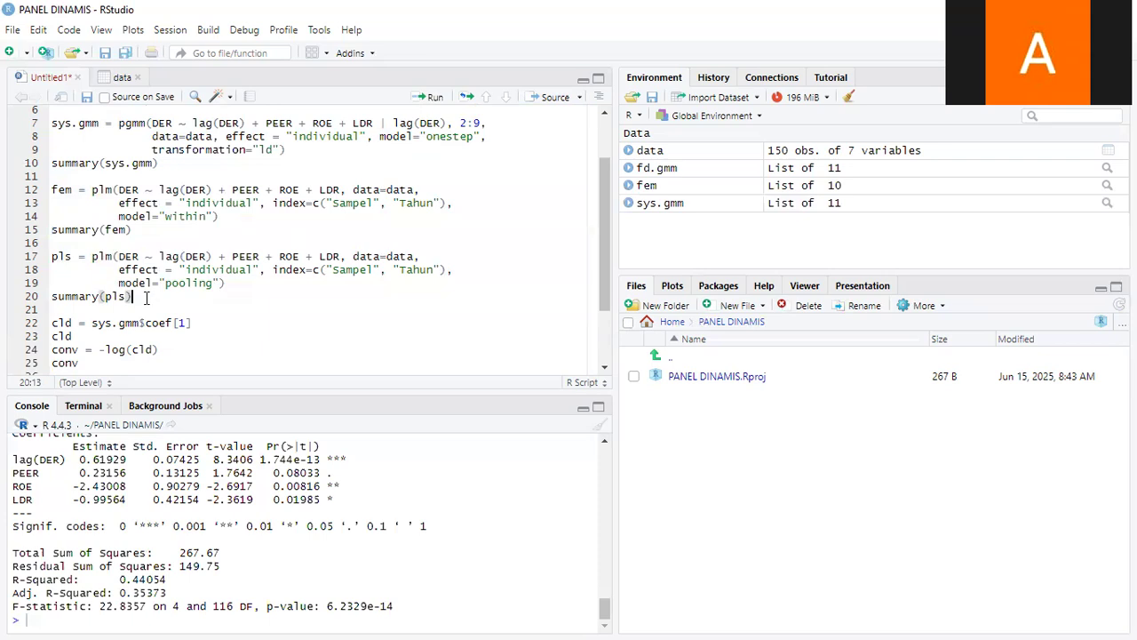
pyautogui.keyDown('shift'); pyautogui.click(53, 257); pyautogui.keyUp('shift')
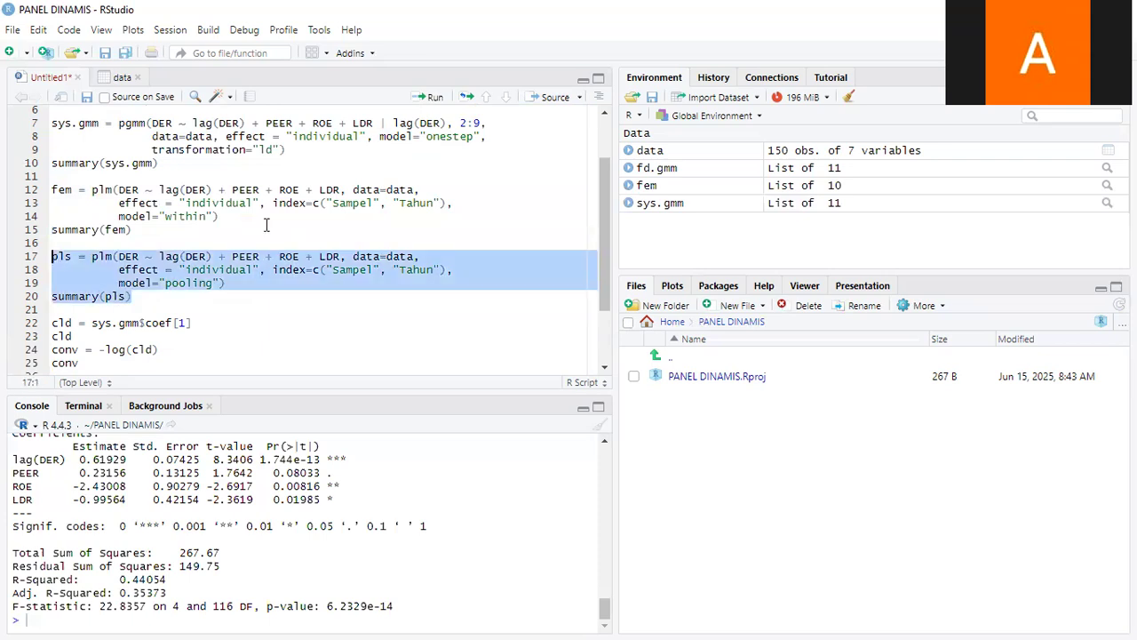
pyautogui.click(433, 97)
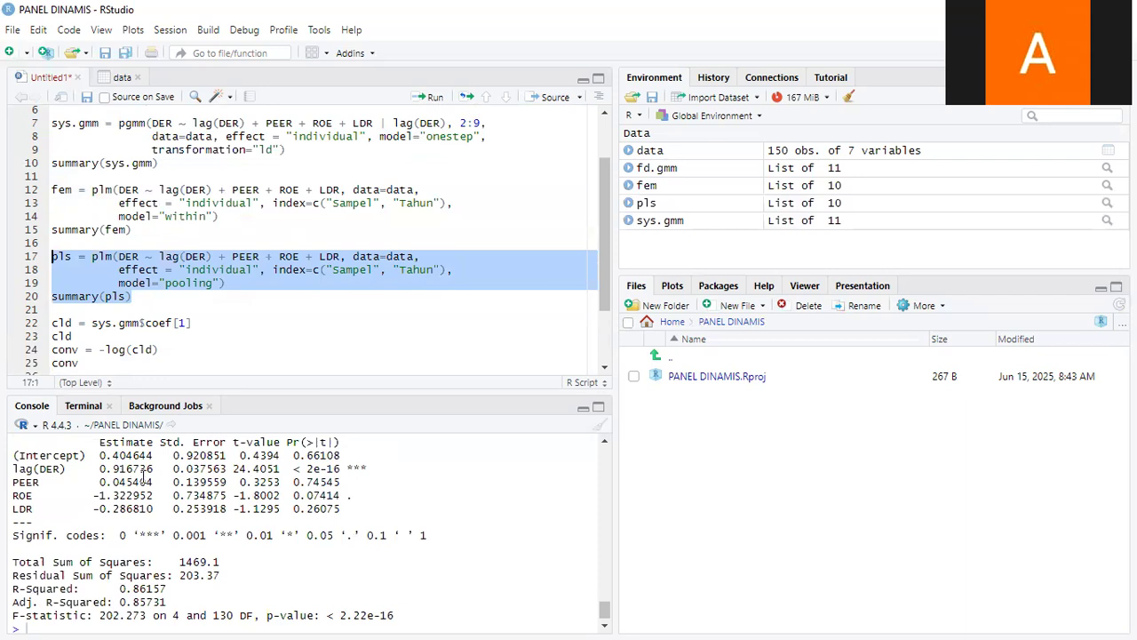
pyautogui.scroll(1, 144, 476)
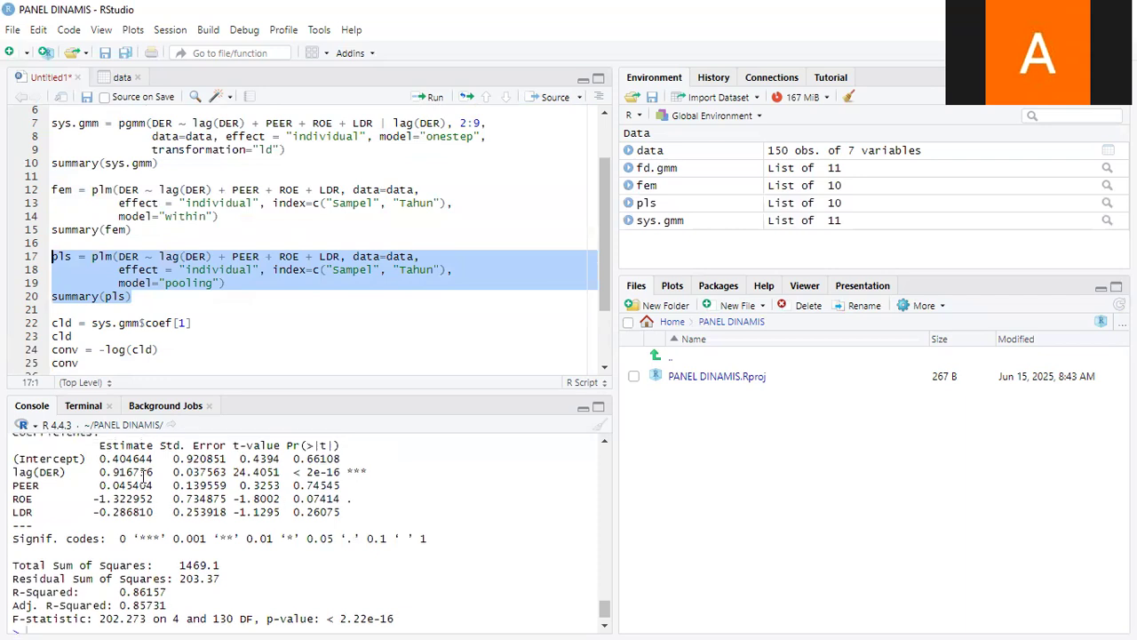
pyautogui.scroll(1, 160, 478)
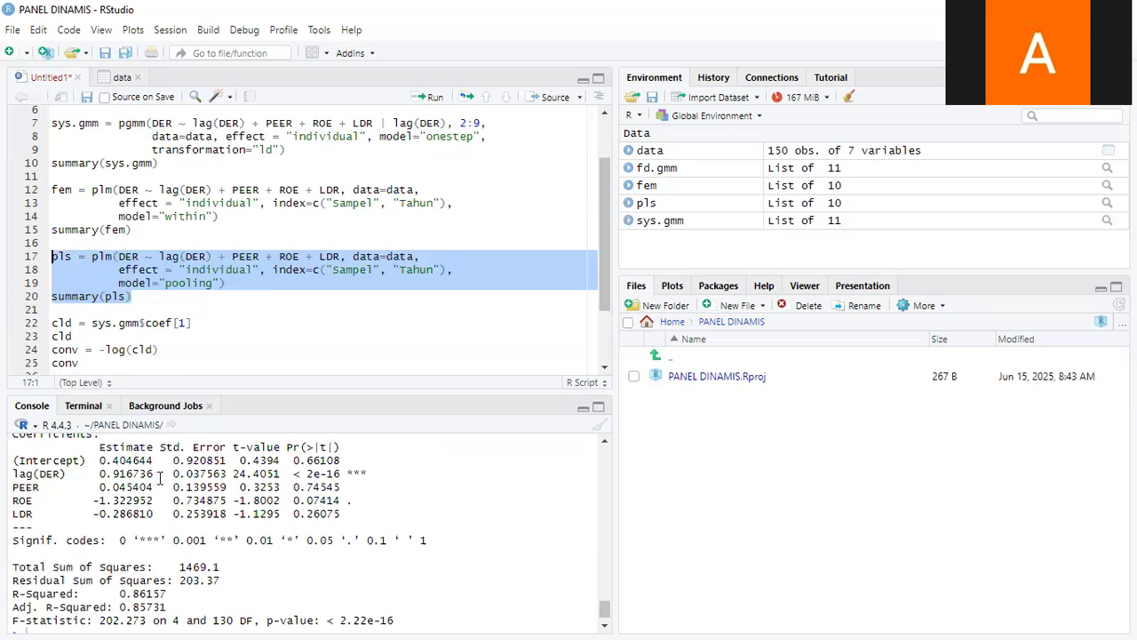
pyautogui.scroll(1, 160, 478)
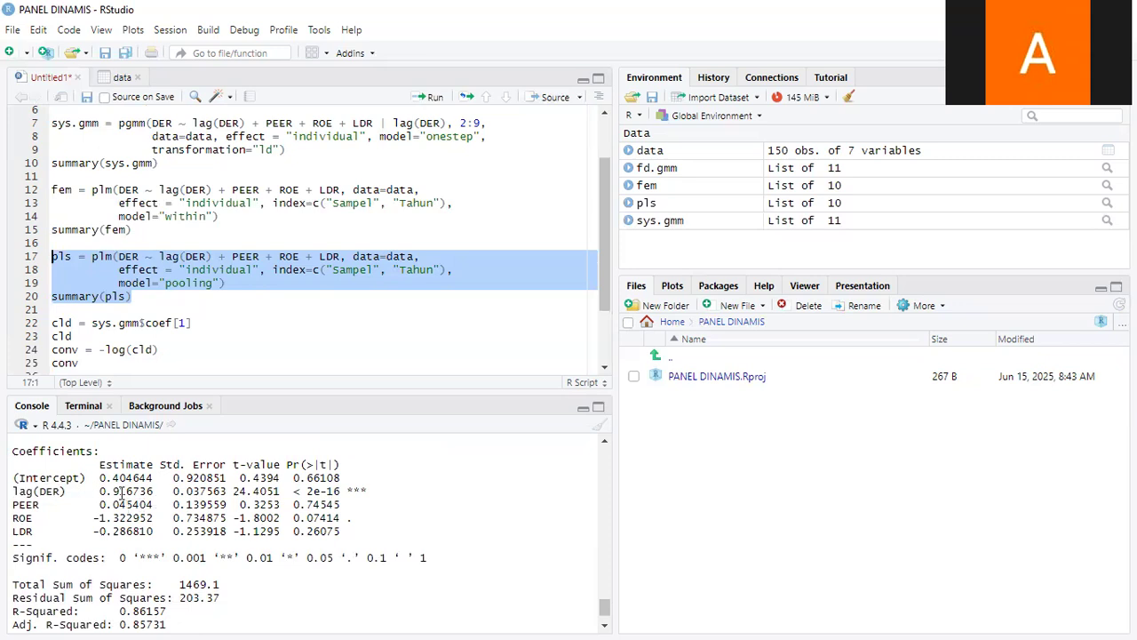
pyautogui.scroll(-2, 136, 460)
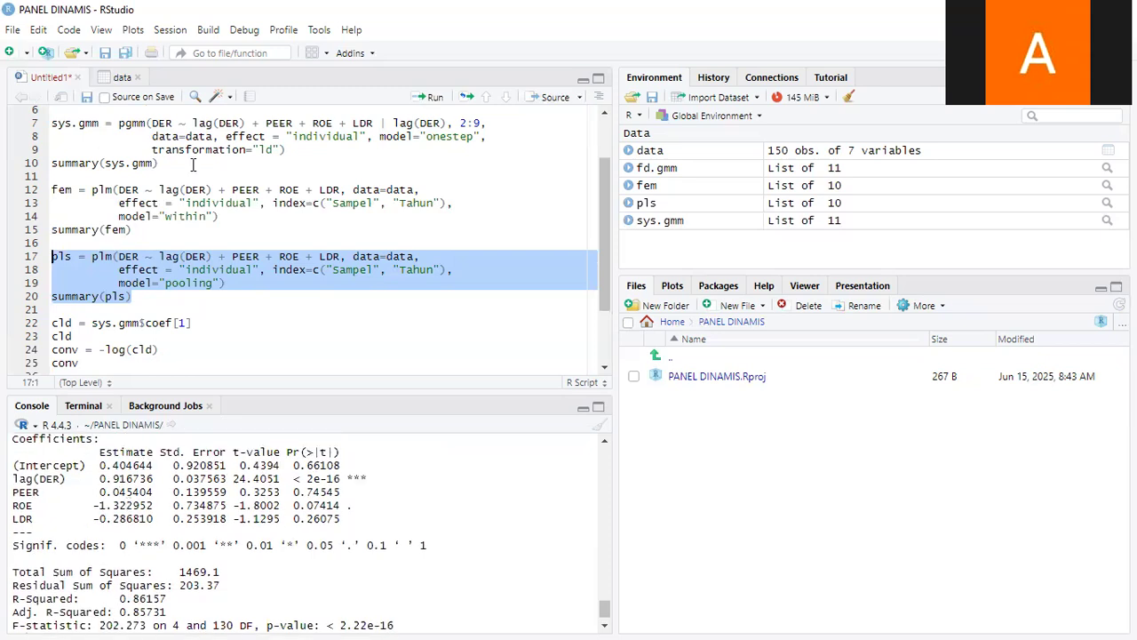
# Run script lines 22 to 25 to store sys.gmm$coef[1] as cld and compute conv = -log(cld), and review both results
pyautogui.scroll(-2, 193, 167)
pyautogui.scroll(-1, 192, 174)
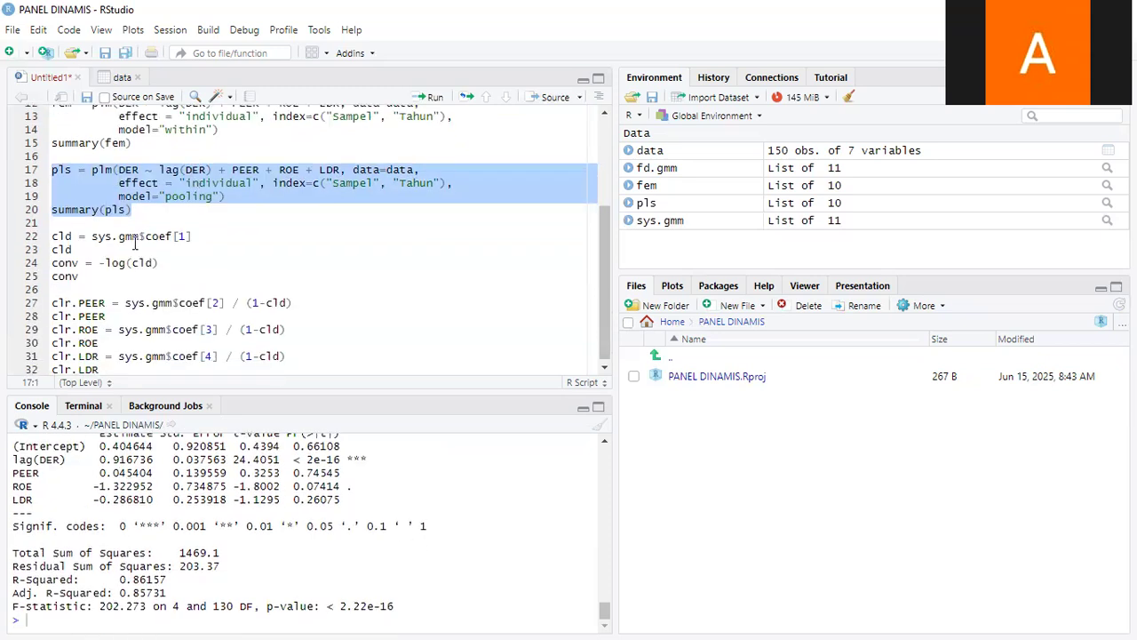
pyautogui.moveTo(91, 278); pyautogui.dragTo(52, 249)
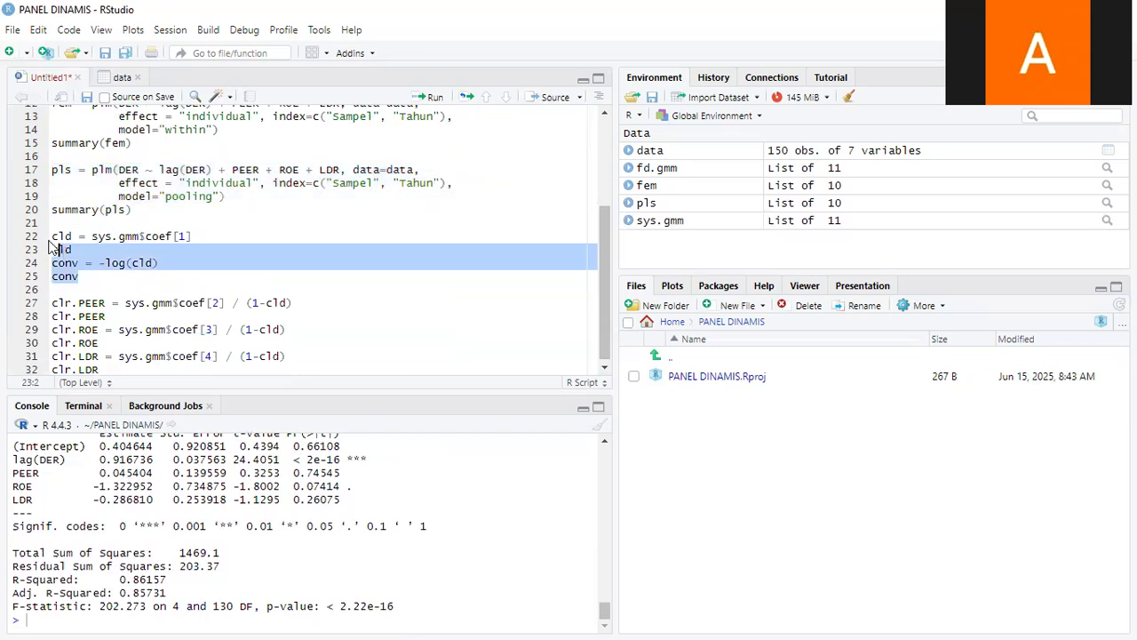
pyautogui.hotkey('shift', 'Up')
pyautogui.hotkey('shift', 'Home')
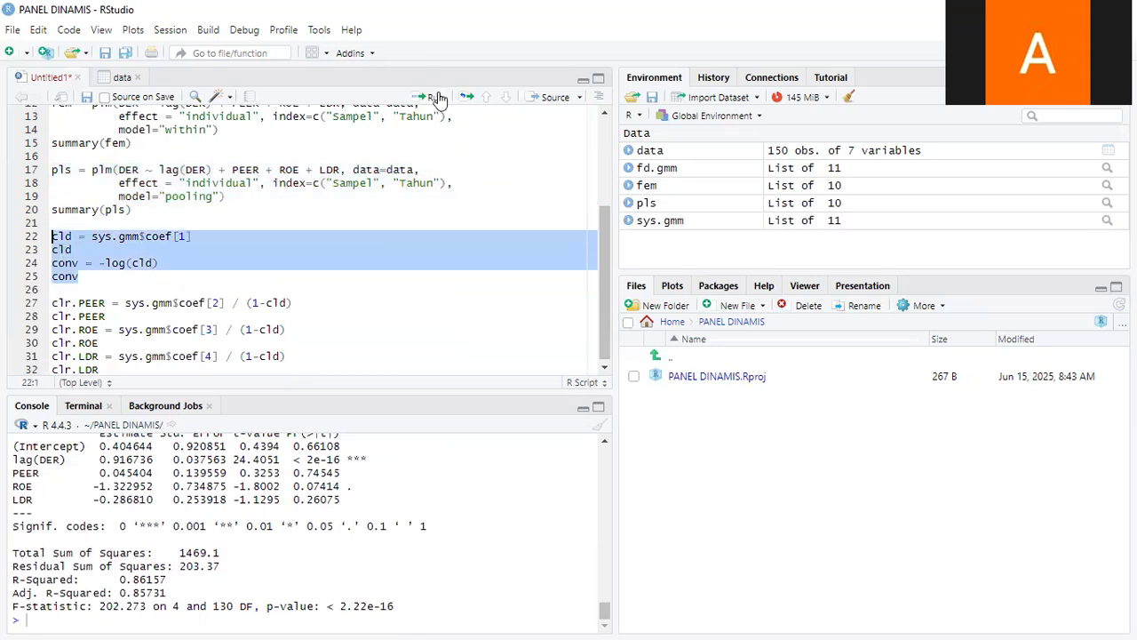
pyautogui.click(435, 97)
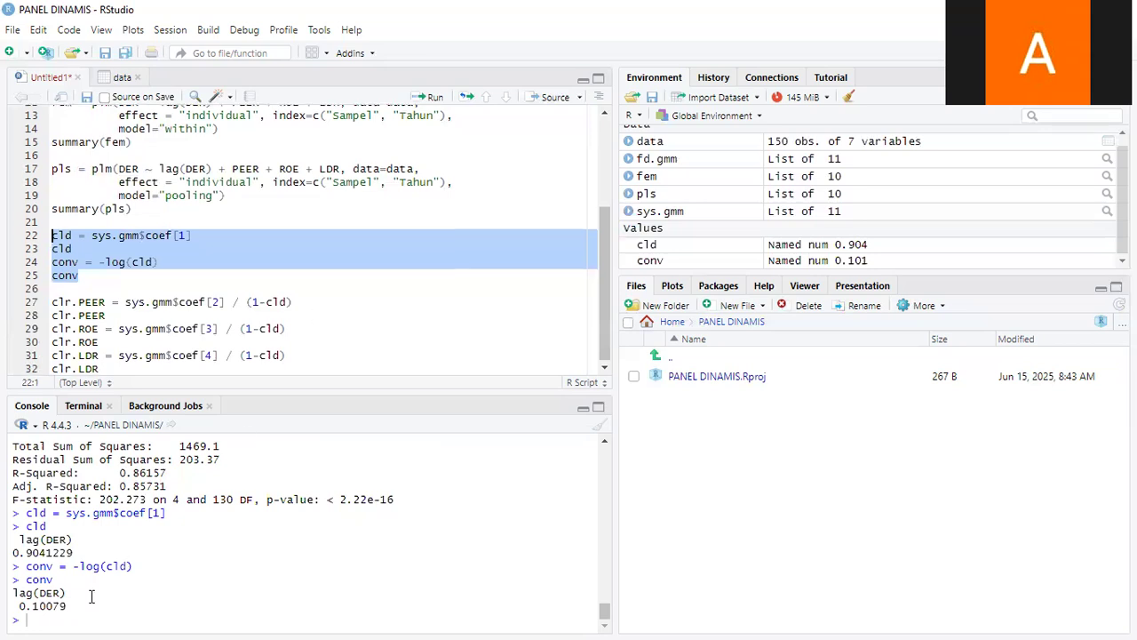
pyautogui.scroll(1, 91, 596)
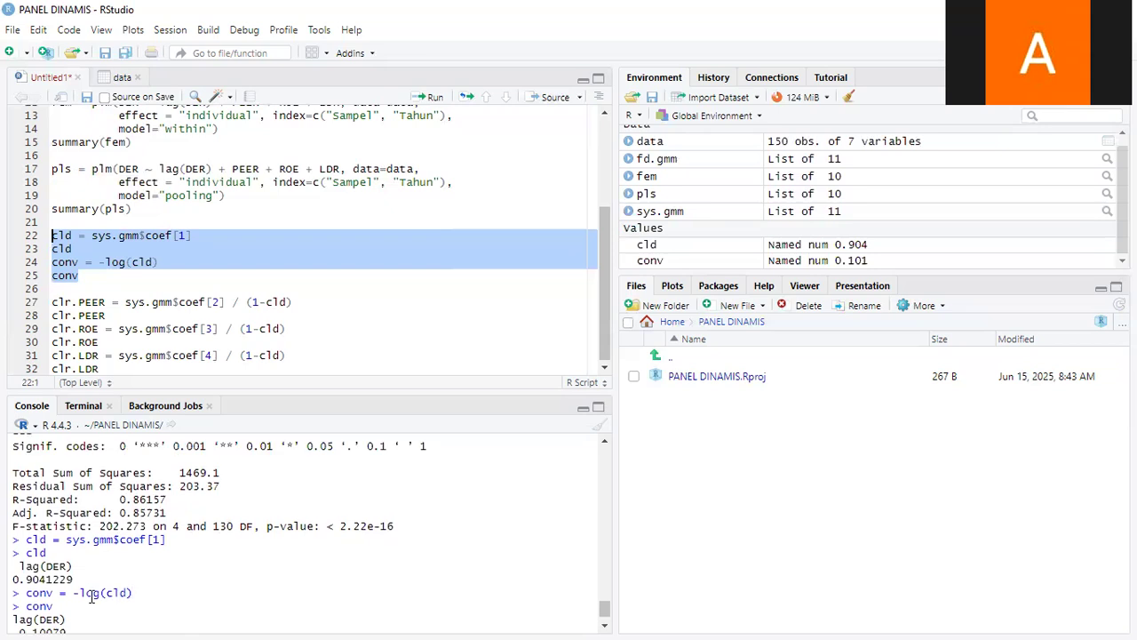
pyautogui.scroll(-1, 154, 550)
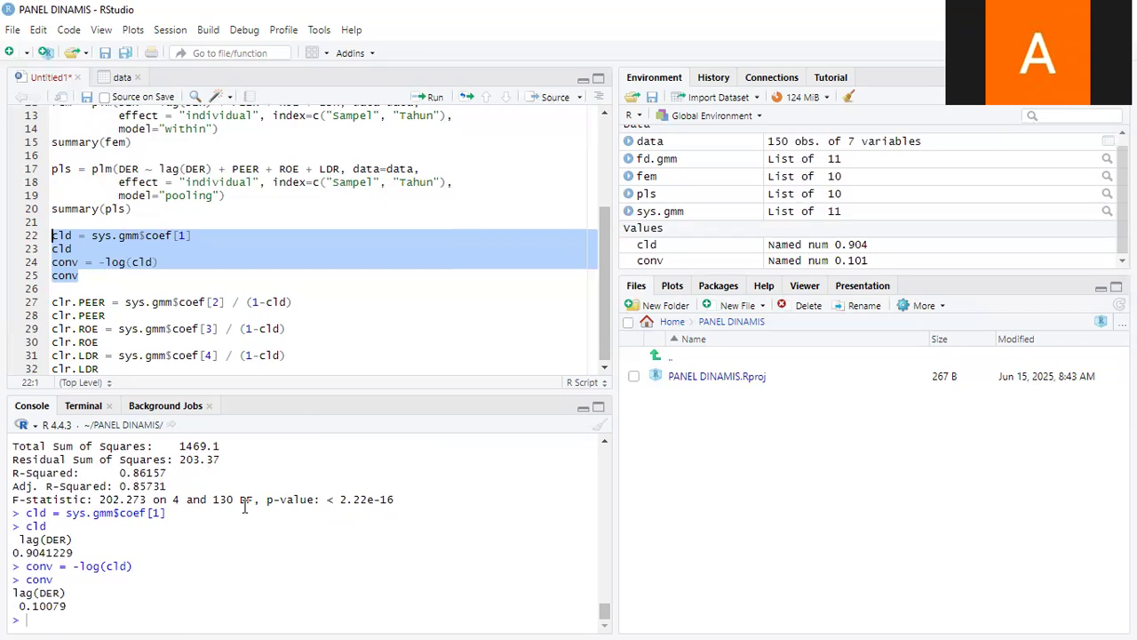
pyautogui.scroll(1, 75, 621)
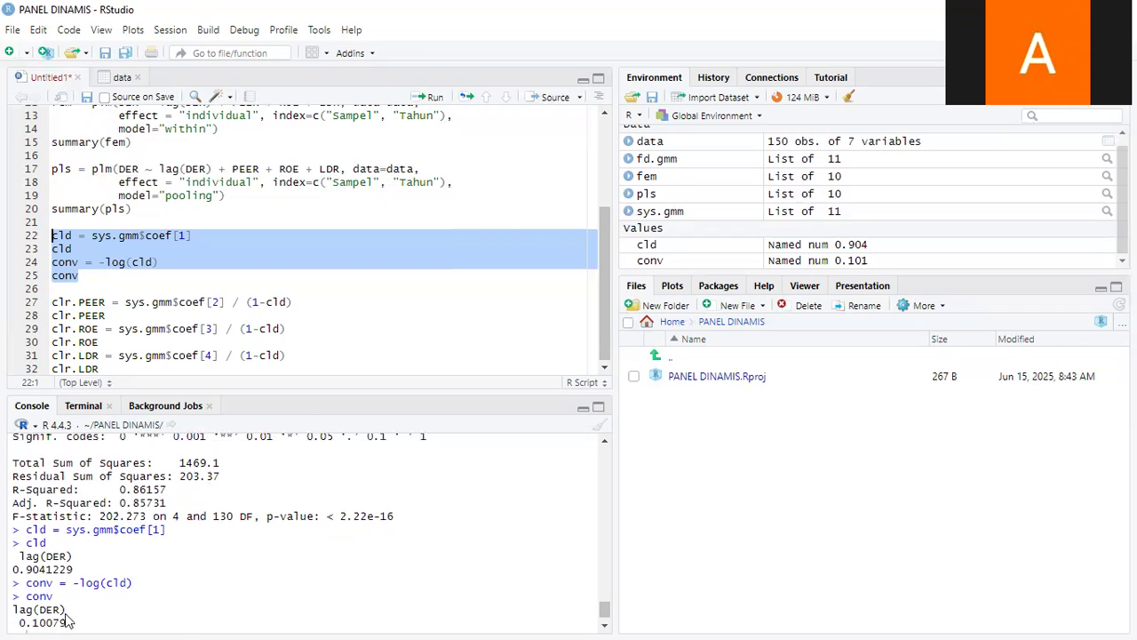
pyautogui.rightClick(68, 548)
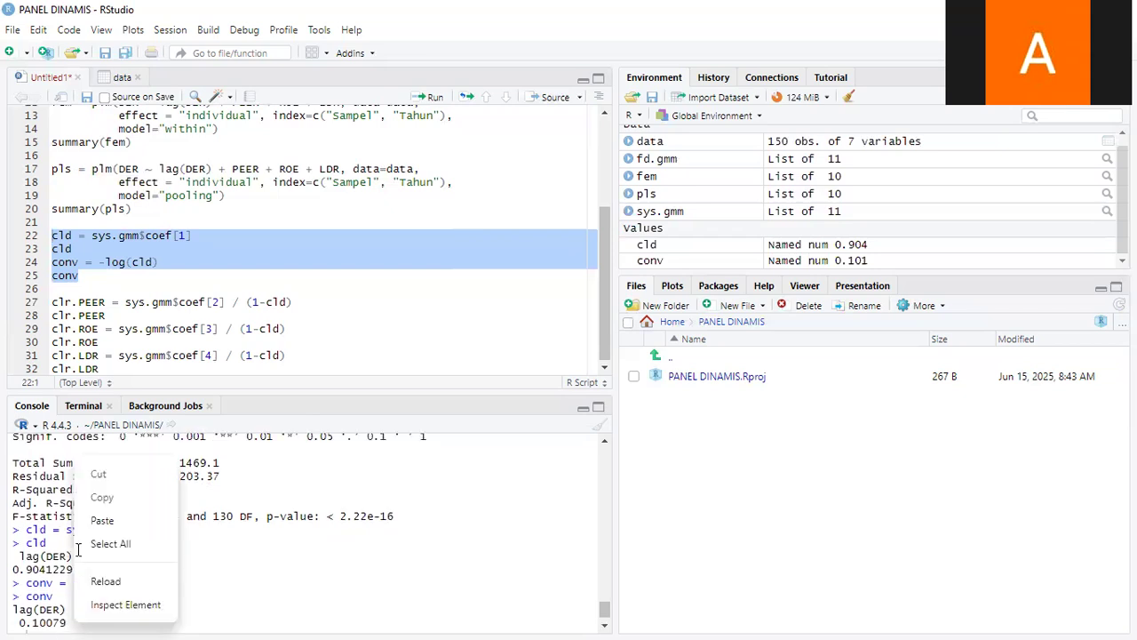
pyautogui.click(81, 549)
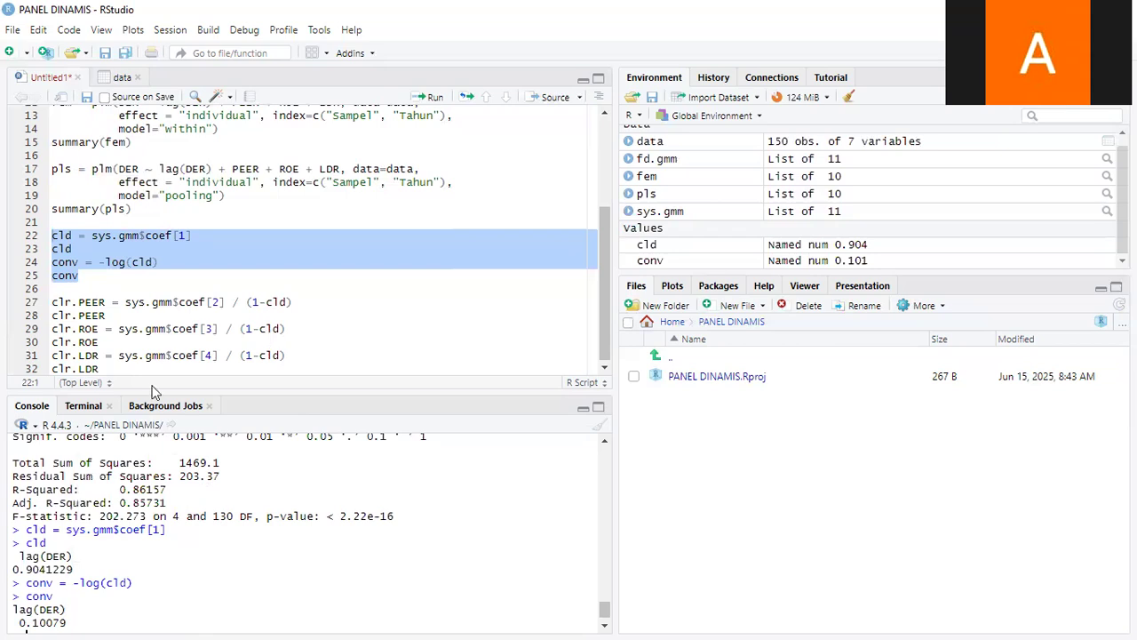
# Run script lines 27 to 32 to compute clr.PEER, clr.ROE and clr.LDR by dividing the sys.gmm coefficients by (1-cld)
pyautogui.moveTo(122, 367); pyautogui.dragTo(46, 308)
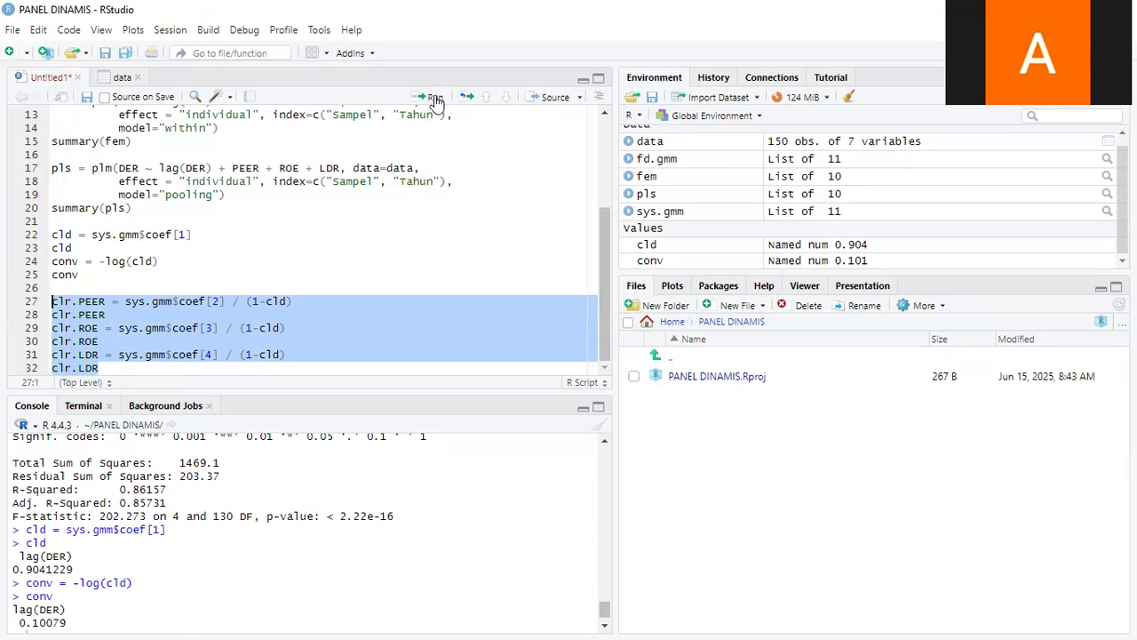
pyautogui.hotkey('ctrl', 'Return')
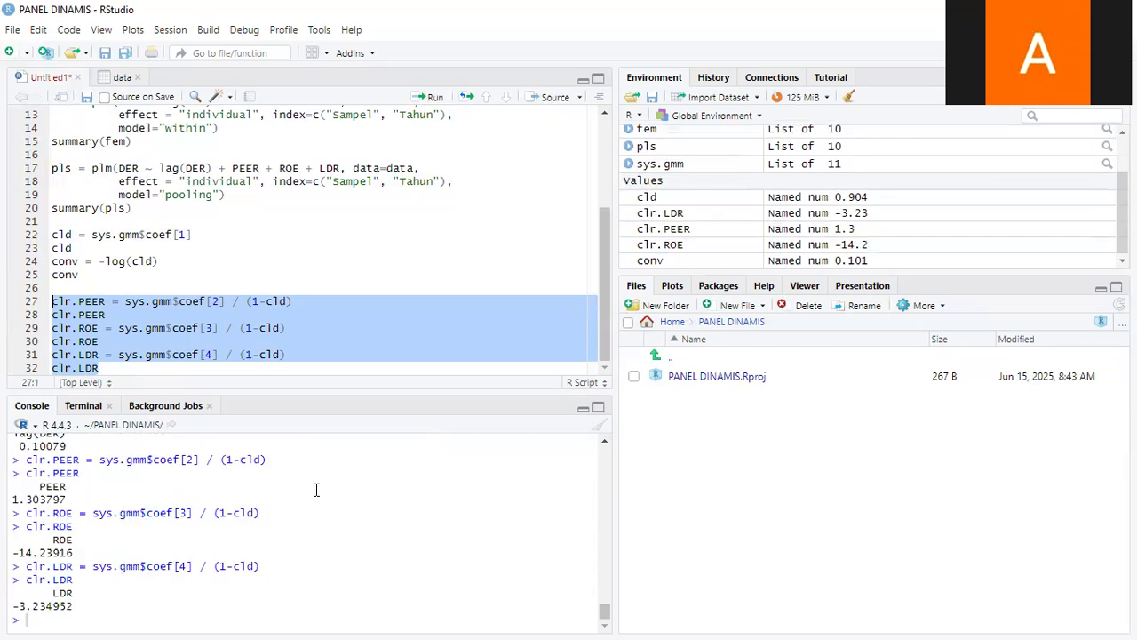
pyautogui.scroll(1, 316, 489)
pyautogui.scroll(-1, 316, 490)
pyautogui.scroll(1, 167, 530)
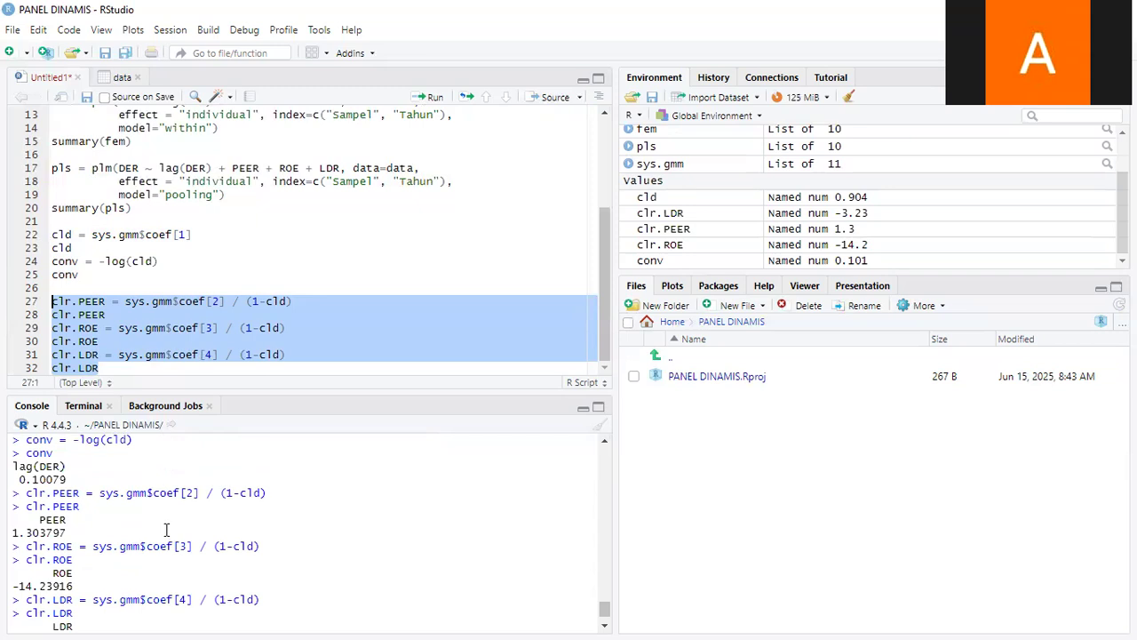
pyautogui.scroll(-1, 166, 530)
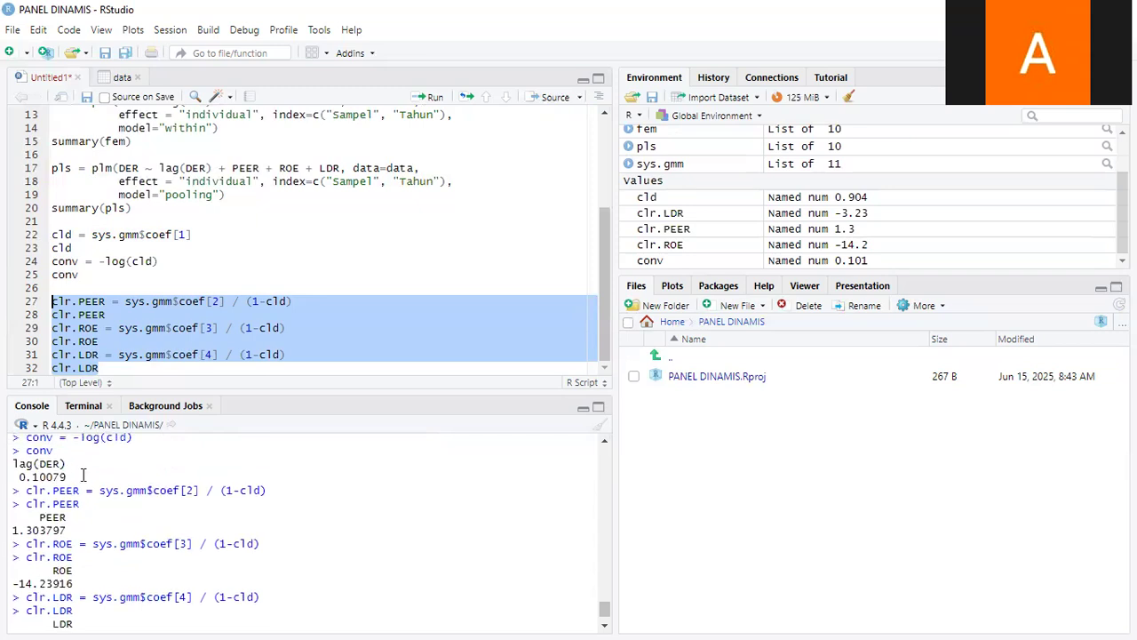
pyautogui.scroll(1, 82, 476)
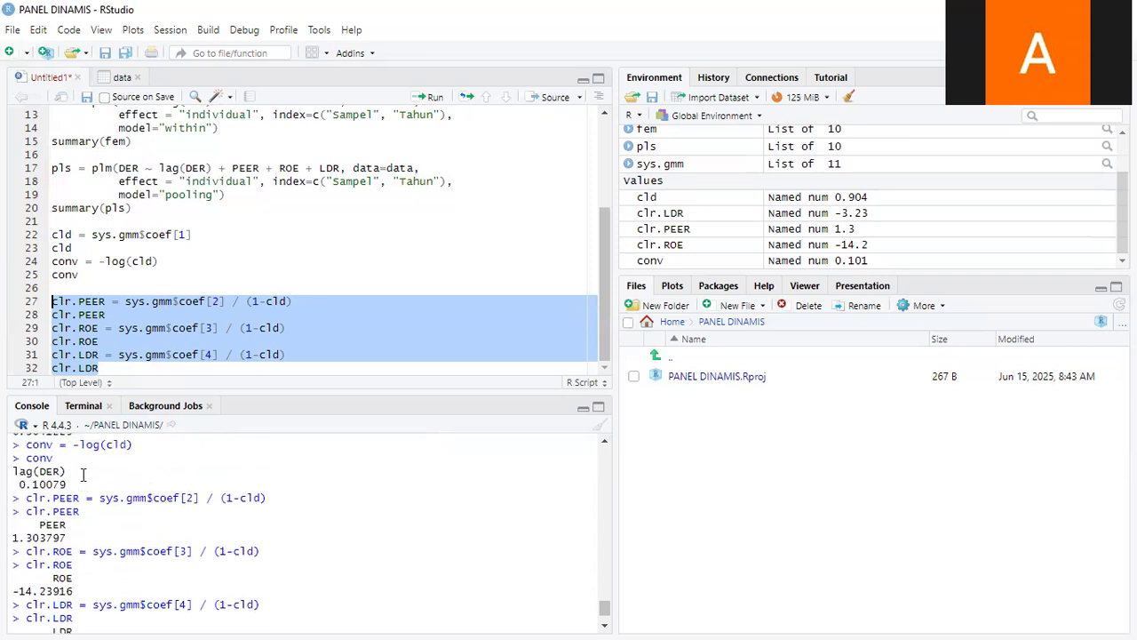
# Examine the console values of cld and conv together with the long-run effects of PEER, ROE and LDR
pyautogui.scroll(3, 82, 476)
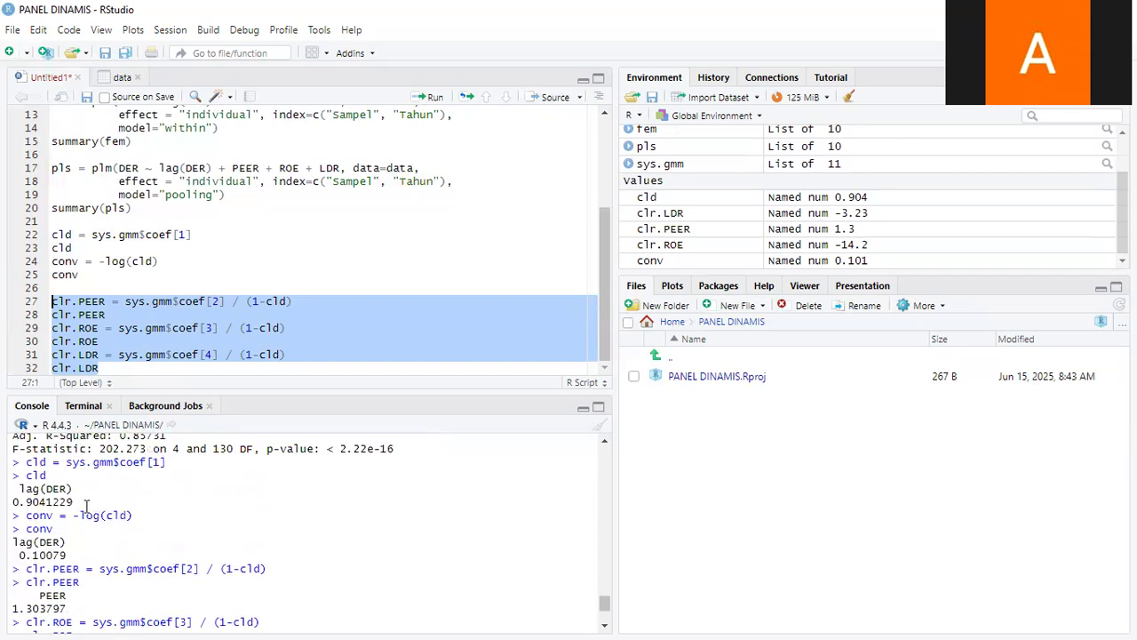
pyautogui.scroll(-2, 86, 506)
pyautogui.scroll(-2, 86, 505)
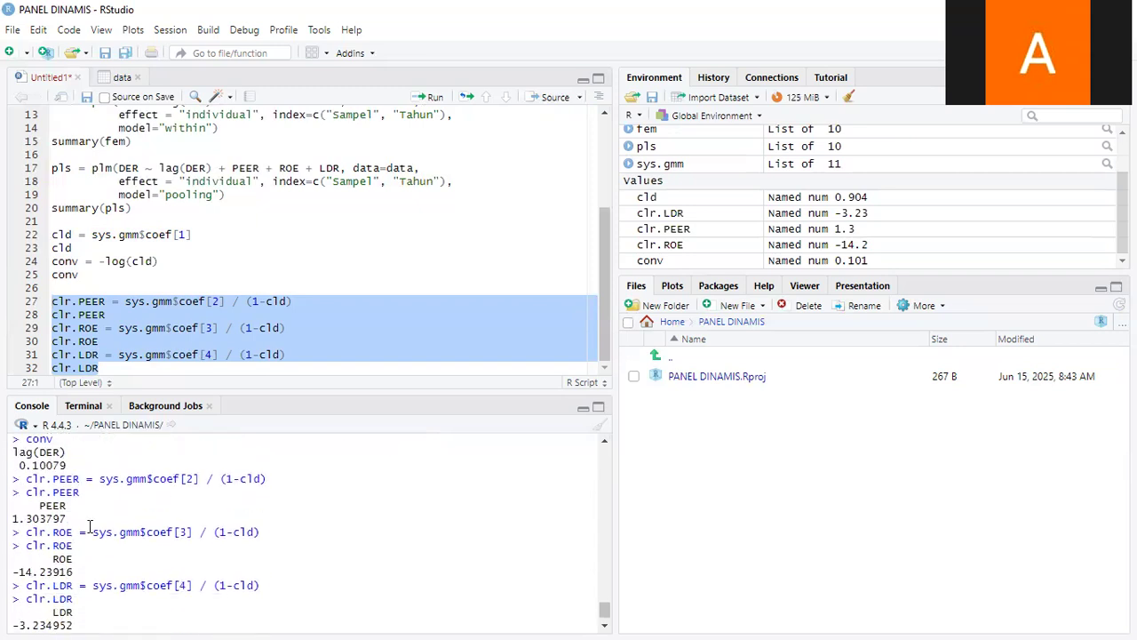
pyautogui.scroll(-1, 90, 527)
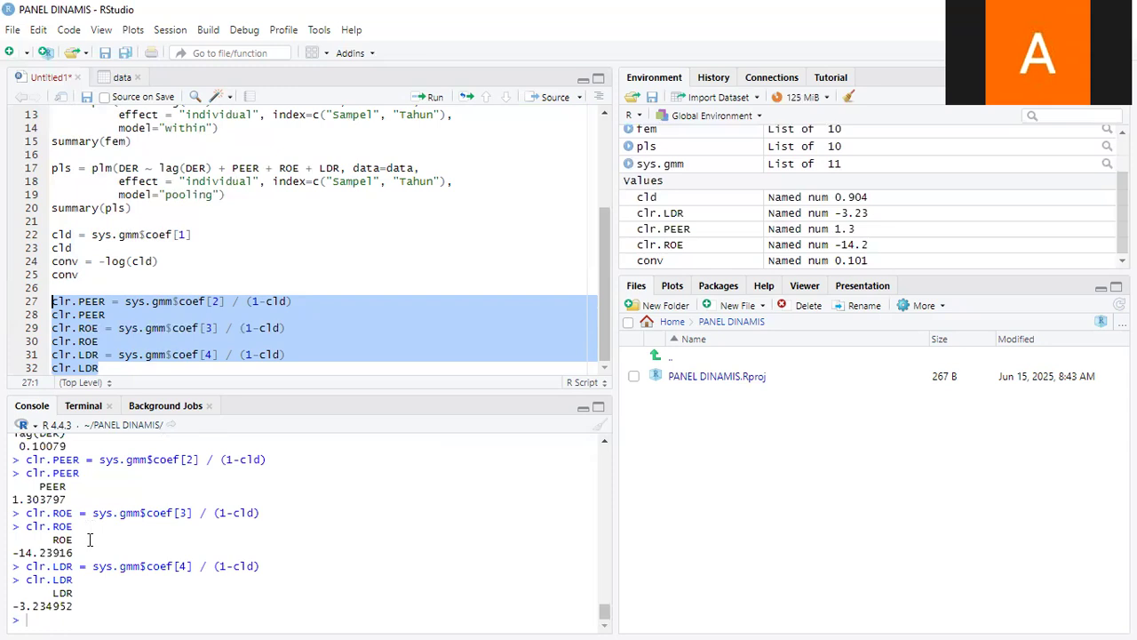
pyautogui.scroll(1, 90, 533)
pyautogui.scroll(1, 82, 493)
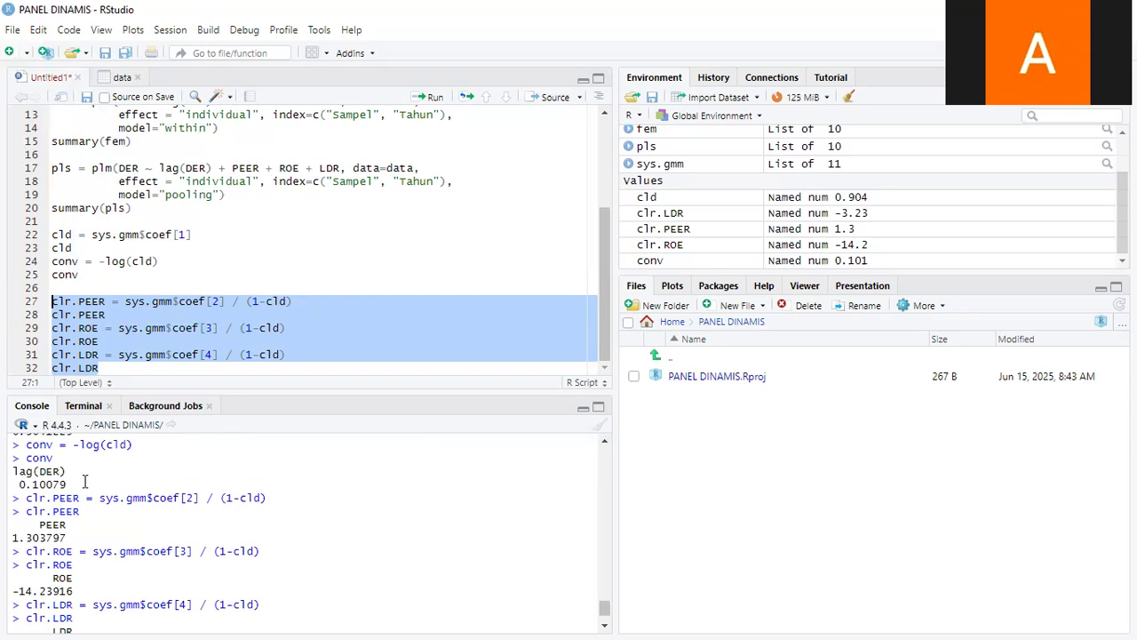
pyautogui.scroll(-1, 80, 497)
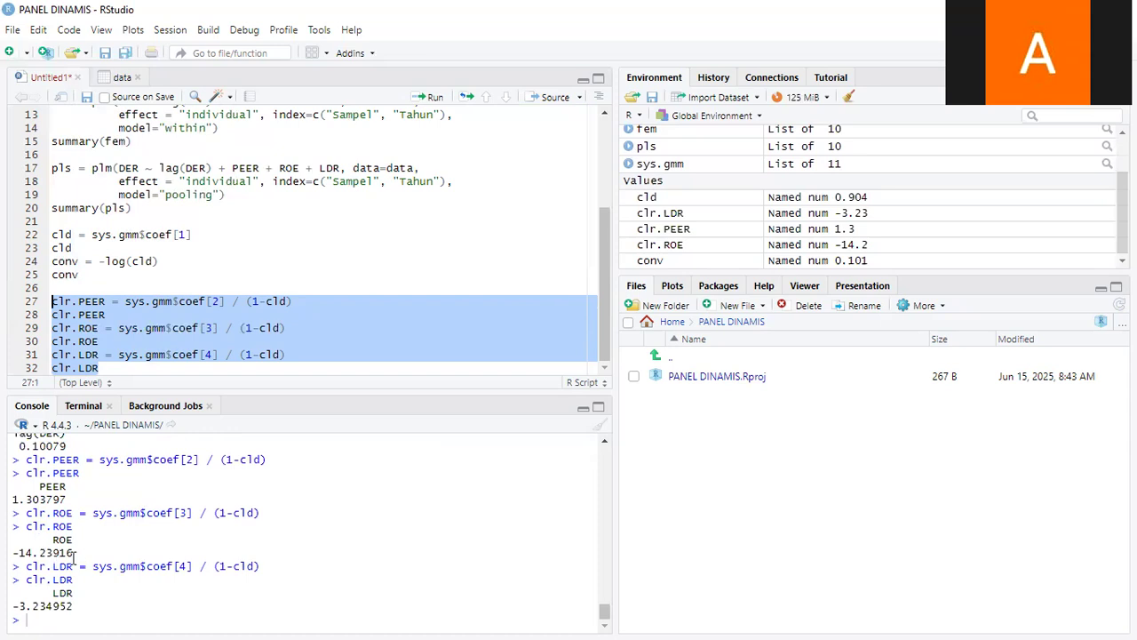
pyautogui.scroll(1, 106, 577)
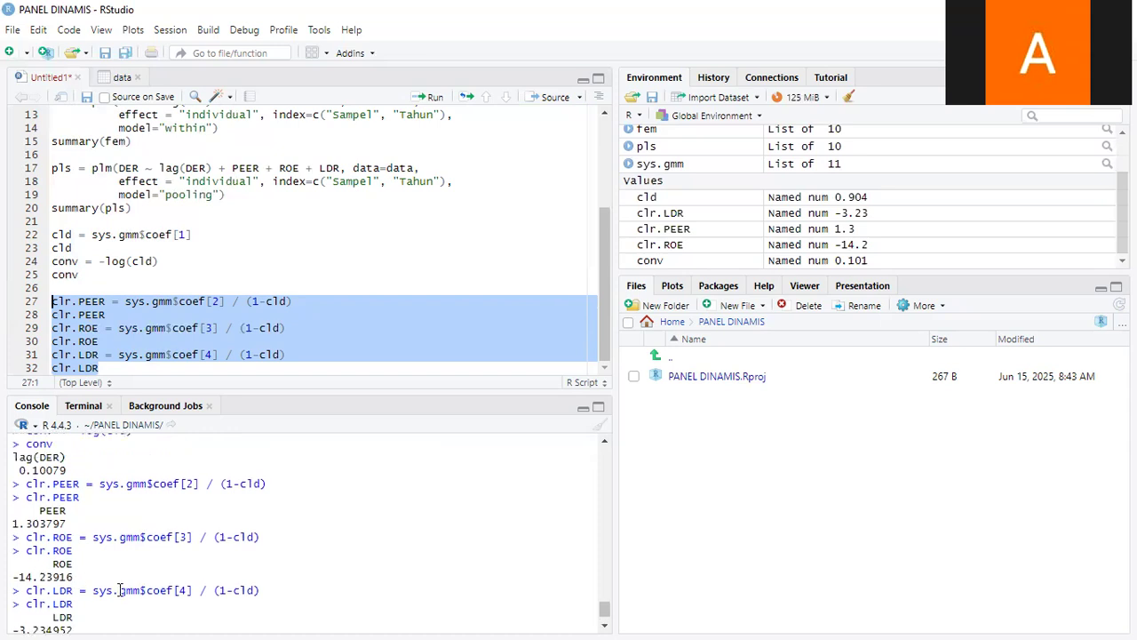
pyautogui.scroll(-1, 103, 590)
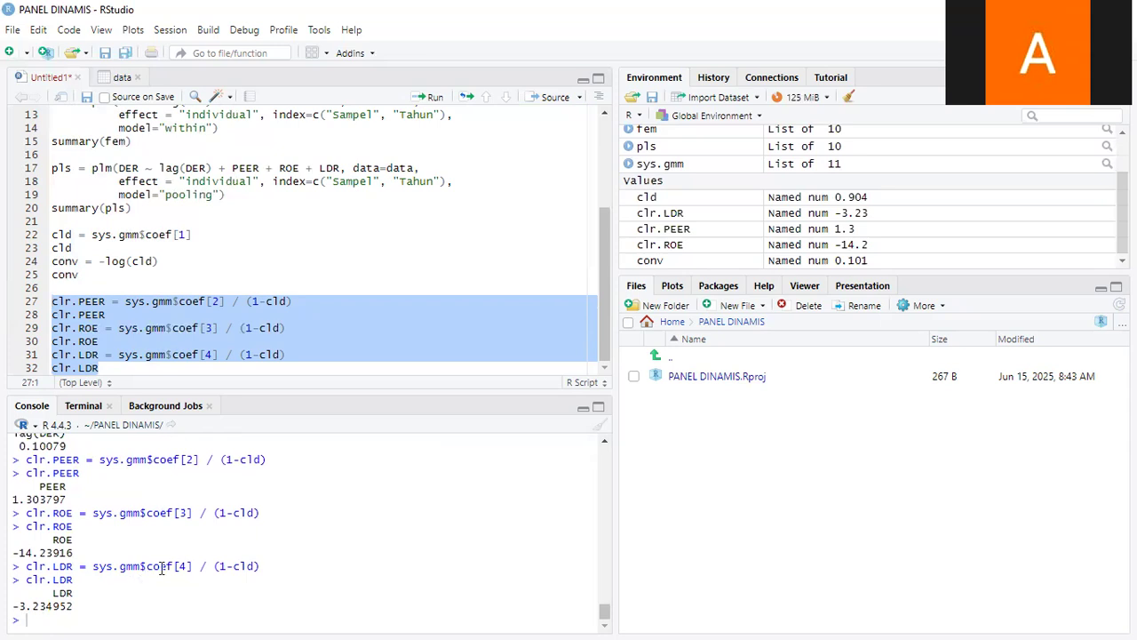
# Review the coefficient table of the pooled model in the console, particularly the LDR row
pyautogui.scroll(5, 162, 569)
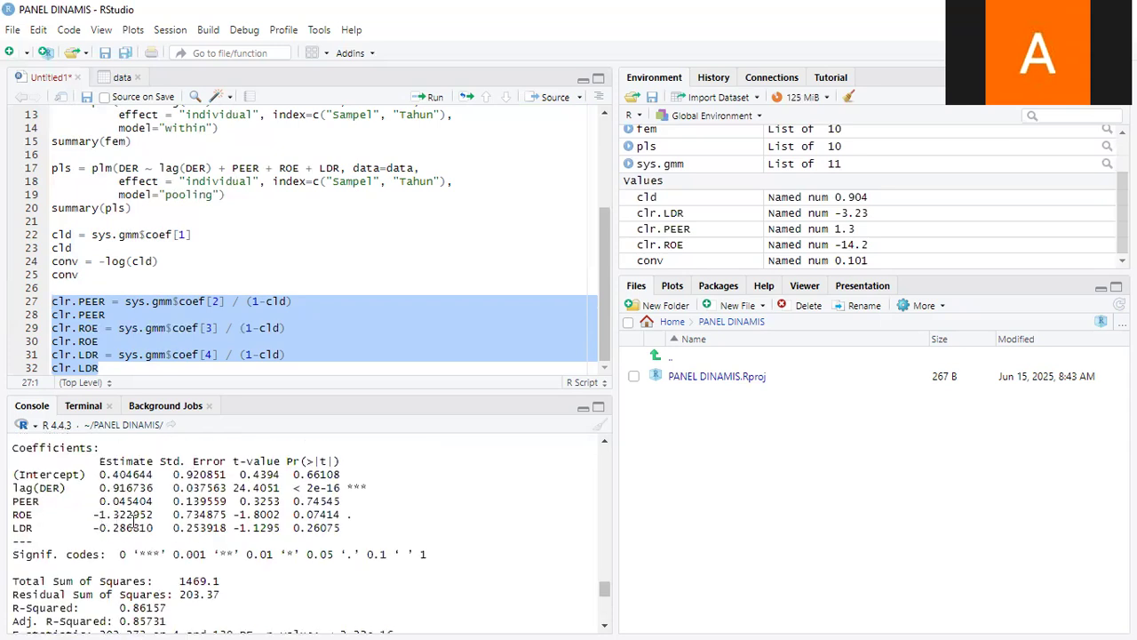
pyautogui.moveTo(99, 516); pyautogui.dragTo(340, 544)
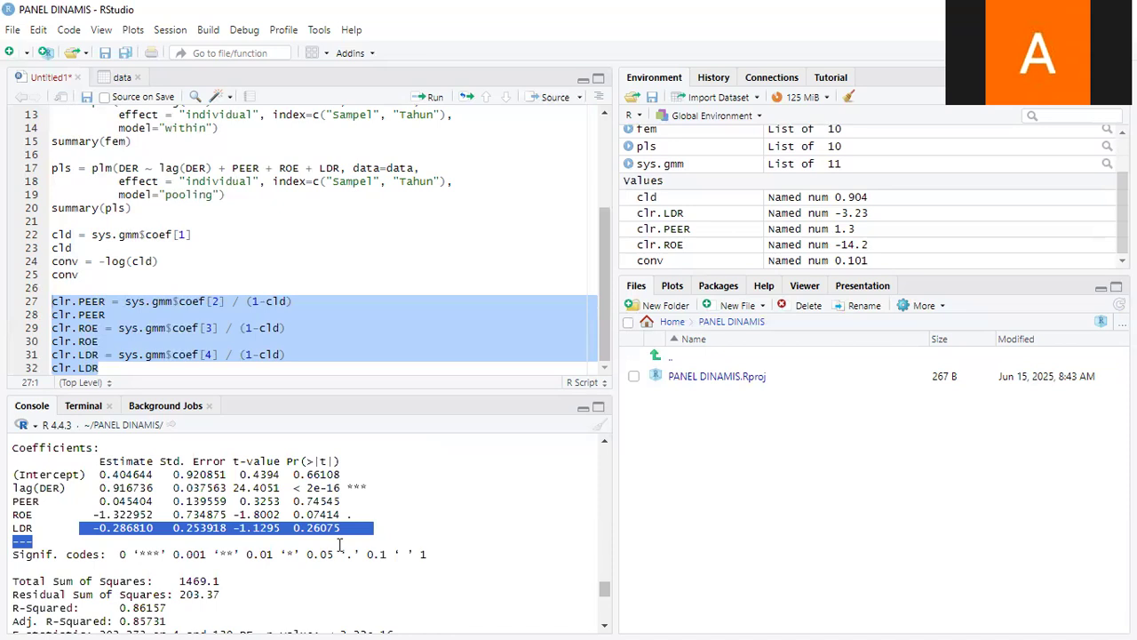
pyautogui.click(340, 545)
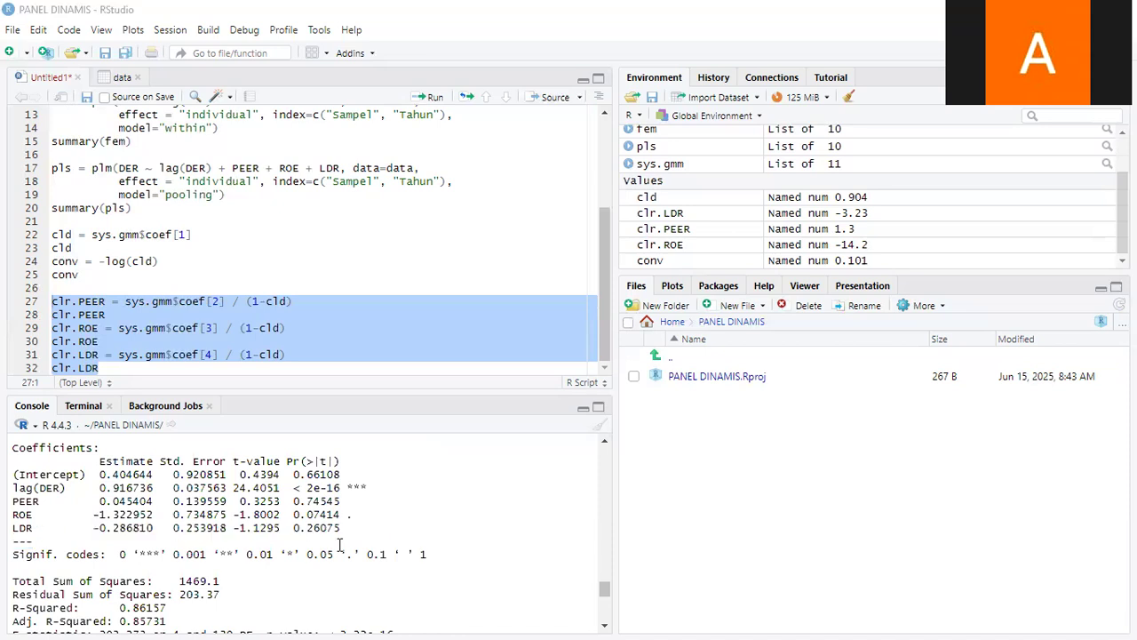